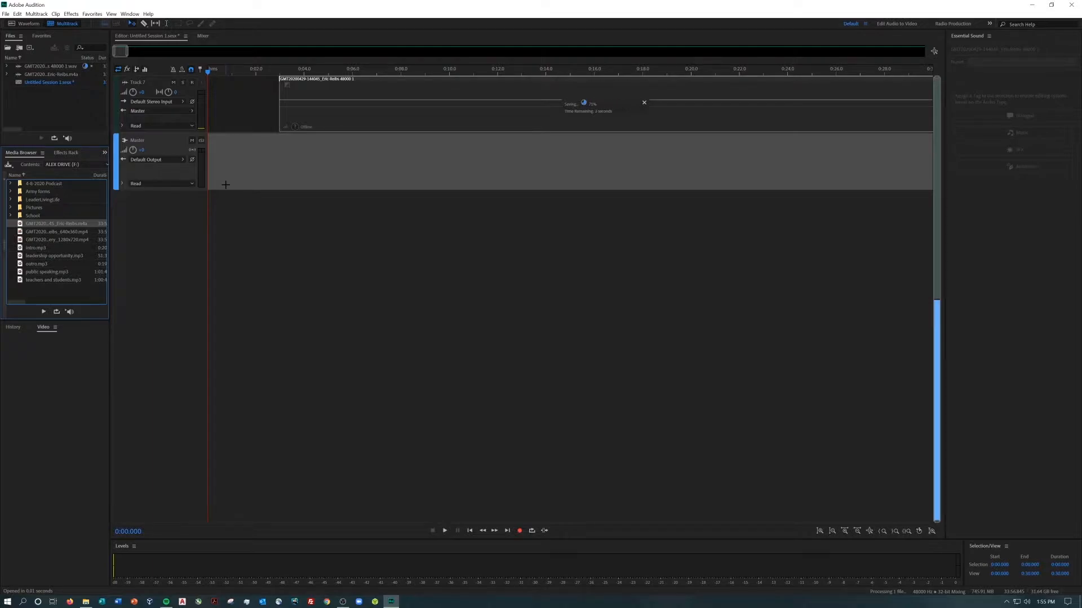
Add intro.mp3 at the session start on a separate track and shift the interview clip to start at about 0:18
left_click_drag(352, 120, 481, 121)
left_click_drag(26, 248, 292, 214)
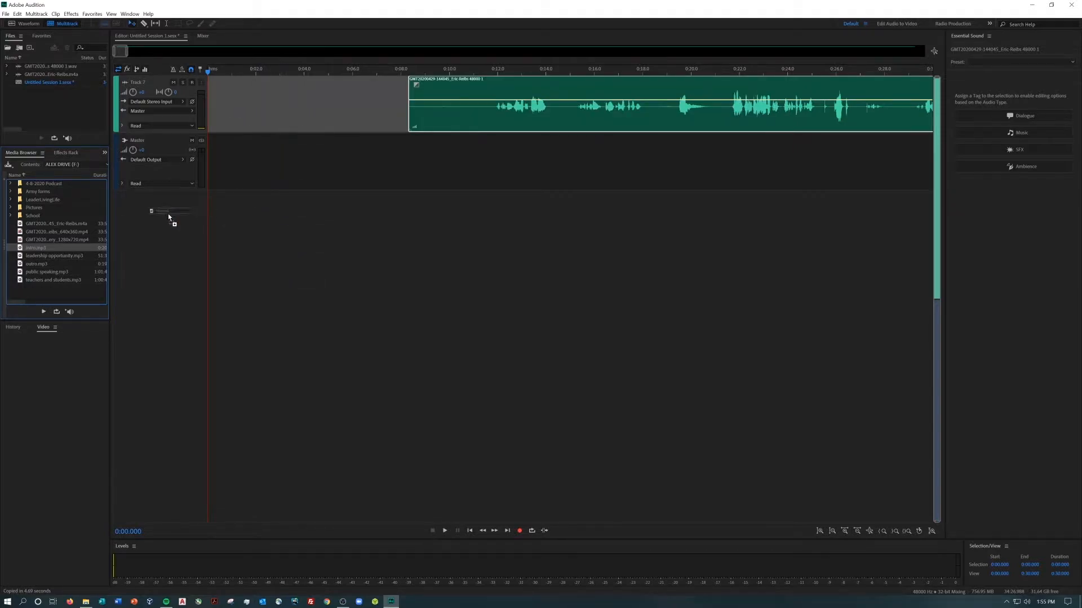
left_click_drag(168, 216, 169, 216)
left_click_drag(482, 95, 716, 98)
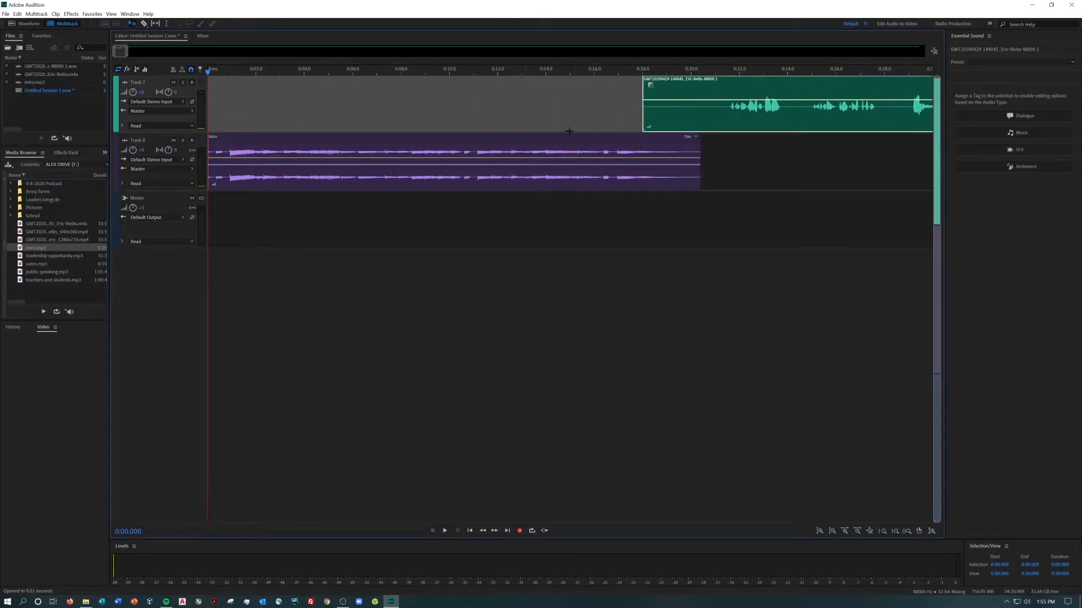
Move the intro clip to the start of Track 7 and place the interview clip directly after it without overlap
left_click_drag(534, 152, 509, 124)
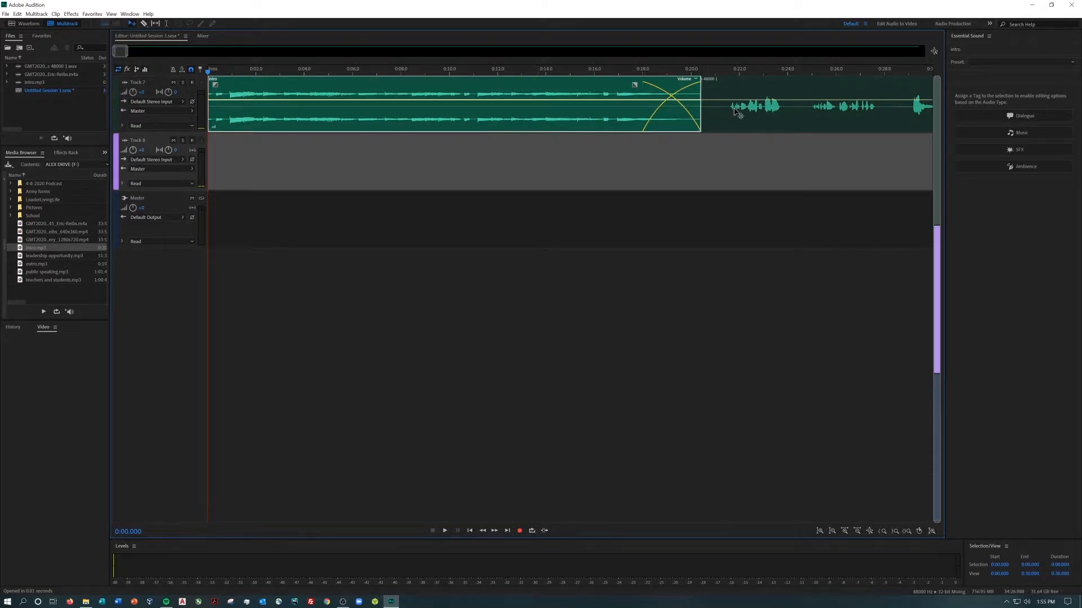
left_click(738, 115)
left_click_drag(738, 115, 791, 116)
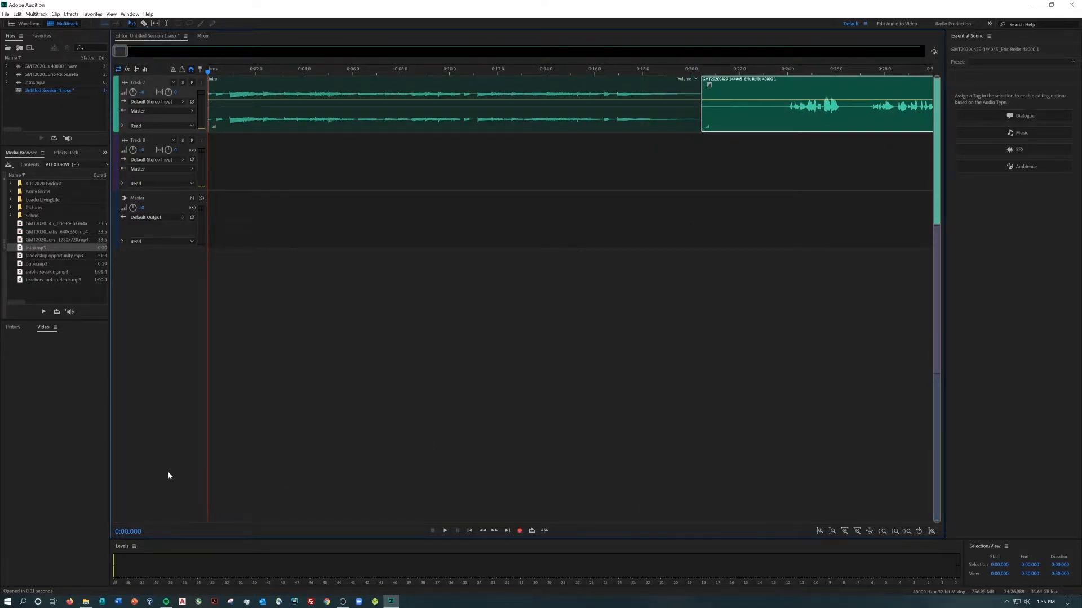
Play through the opening of the session and split the interview clip at about 2:35, just before the interview proper begins
left_click_drag(127, 53, 182, 54)
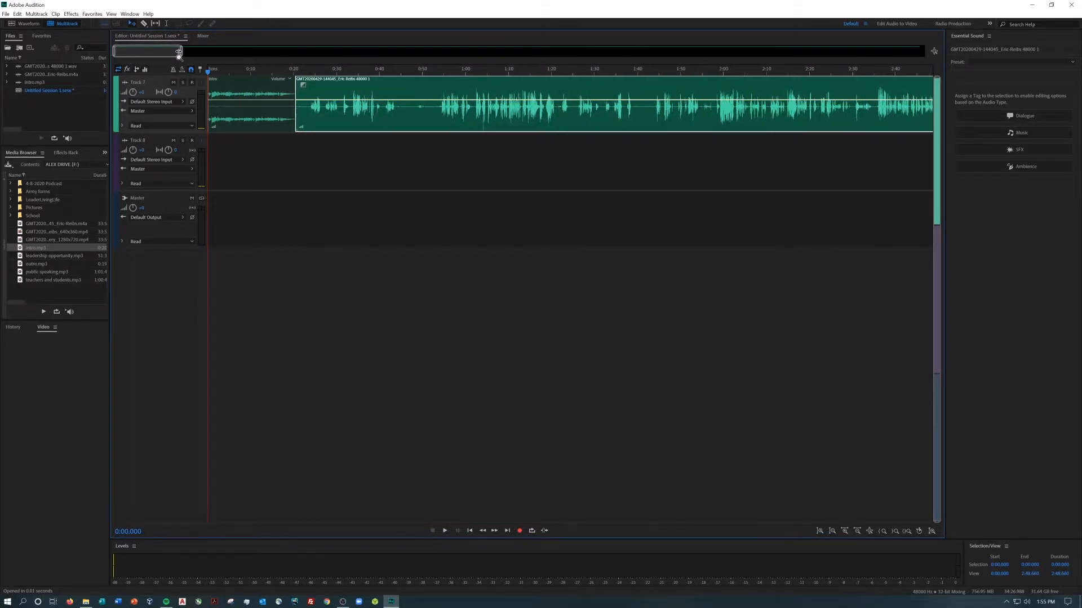
key("space")
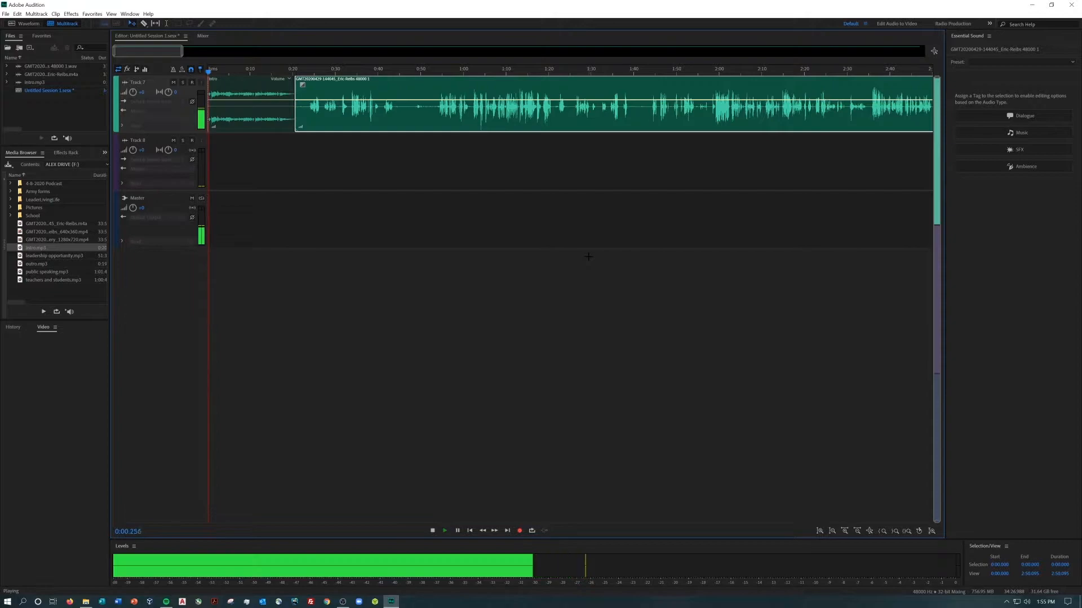
left_click_drag(221, 74, 297, 74)
key("XF86AudioRaiseVolume")
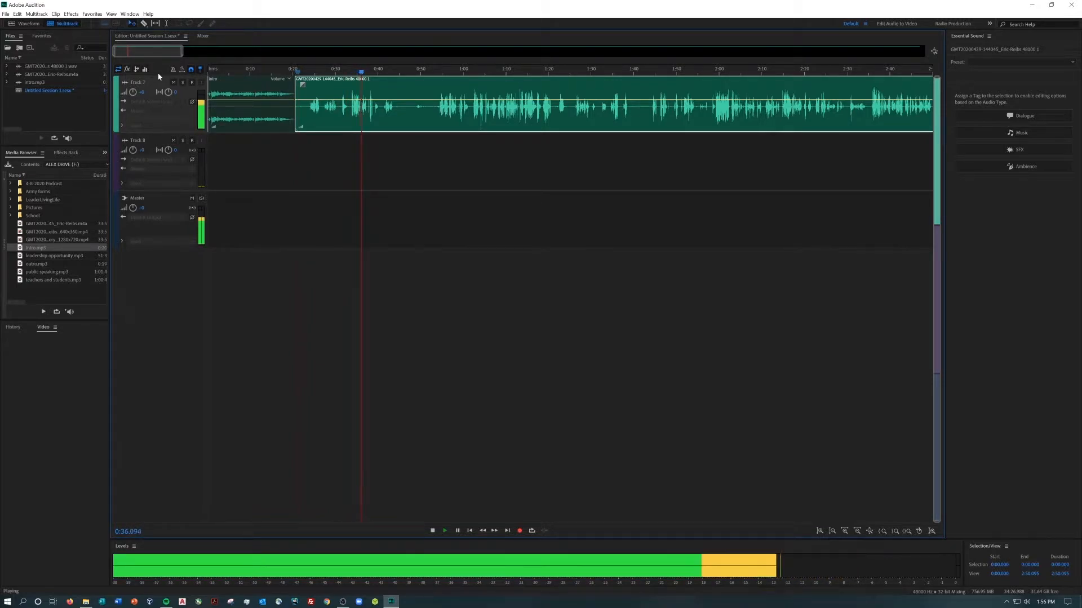
left_click(144, 24)
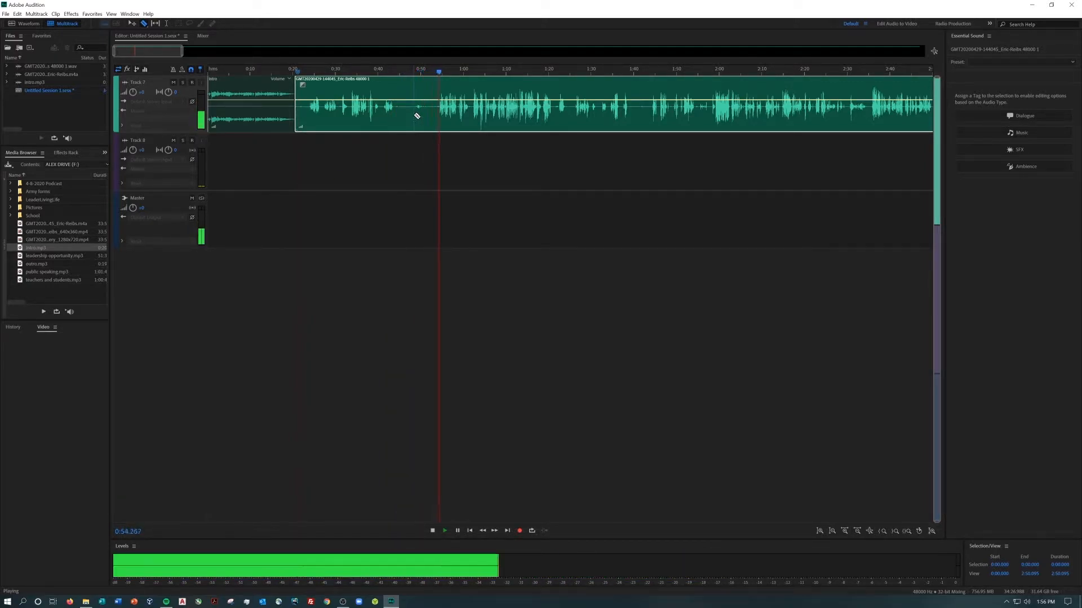
left_click_drag(449, 71, 697, 83)
left_click_drag(168, 51, 210, 50)
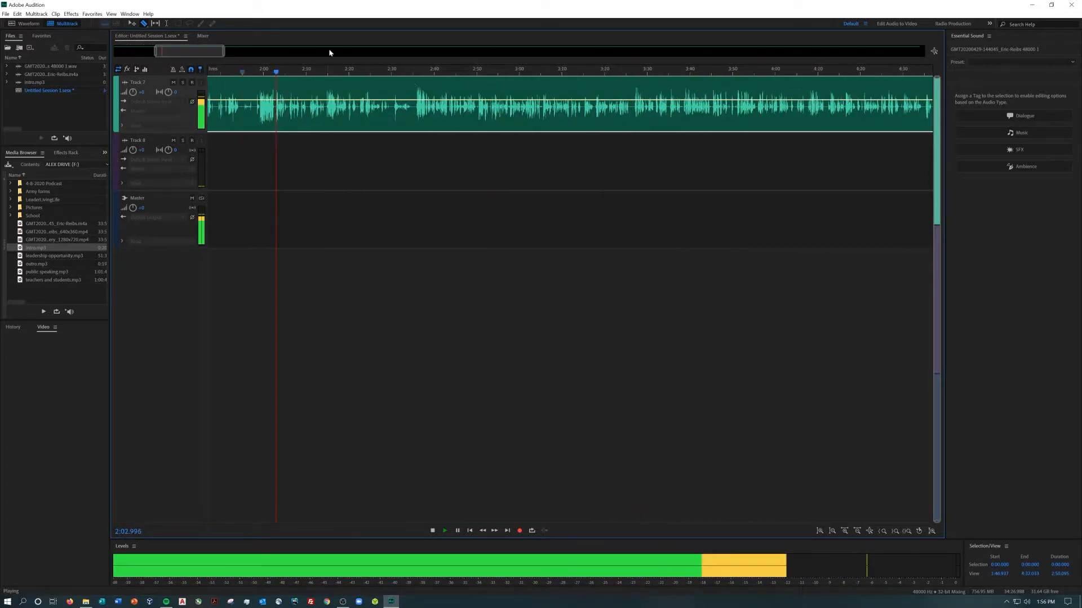
left_click(411, 72)
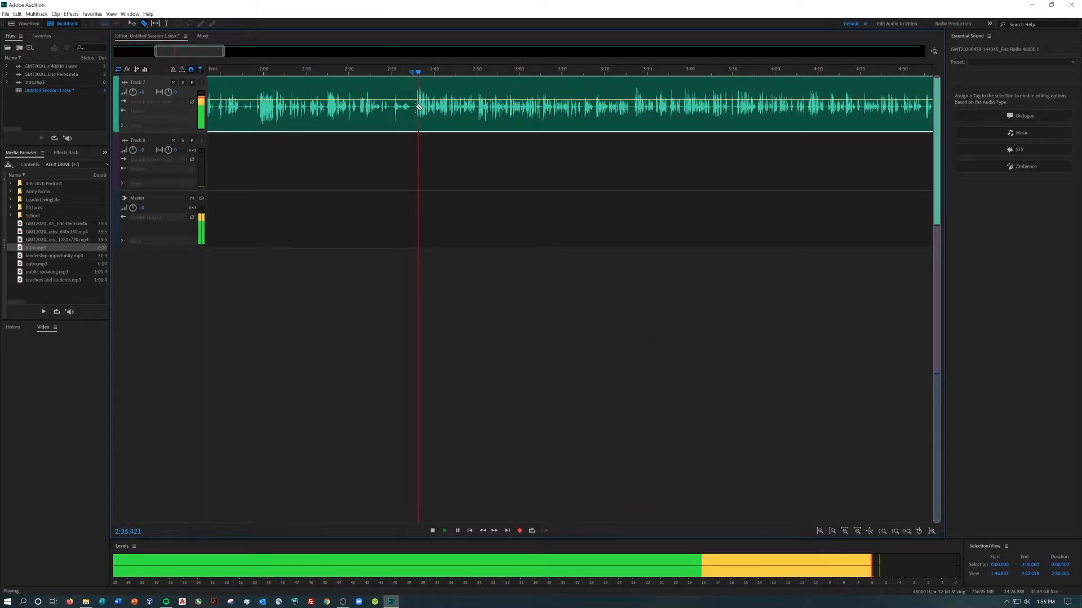
left_click(412, 116)
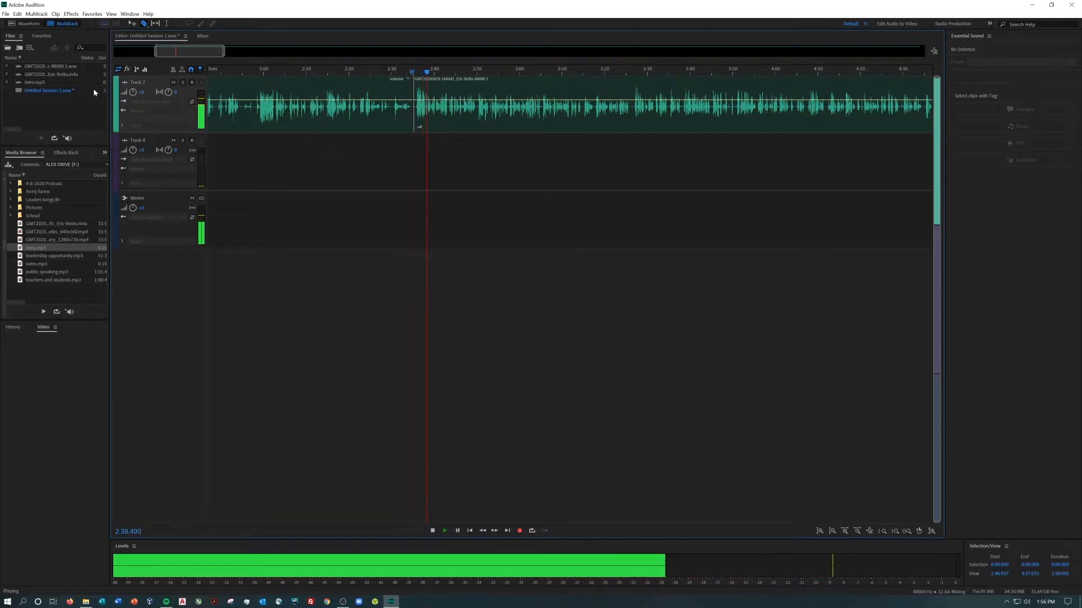
Delete the interview section before the cut and move the remaining clip against the end of the intro
left_click(133, 24)
left_click(278, 112)
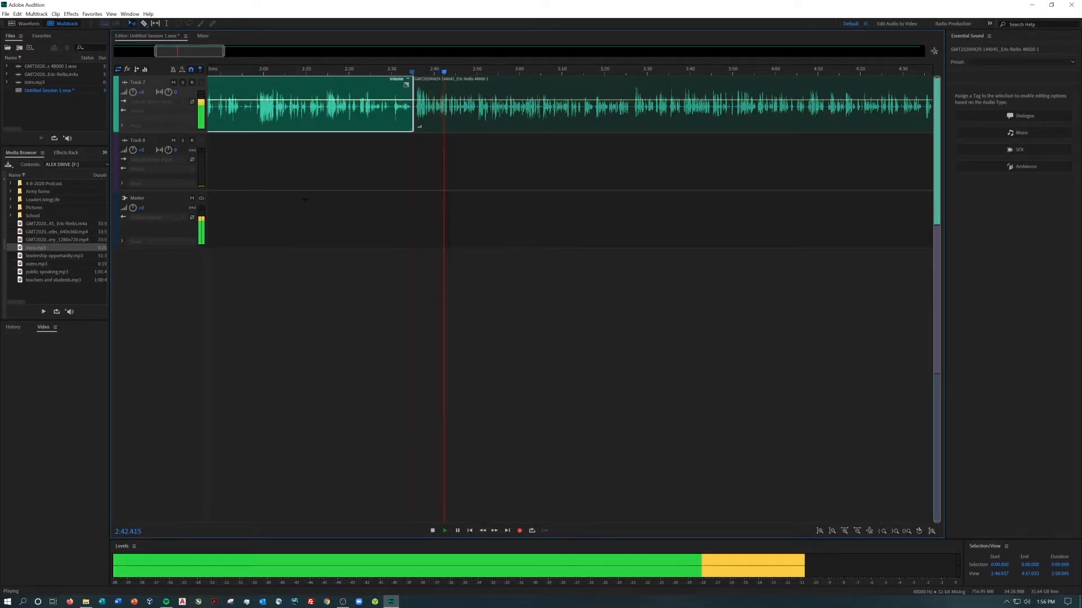
key("Delete")
key("space")
left_click_drag(517, 118, 405, 129)
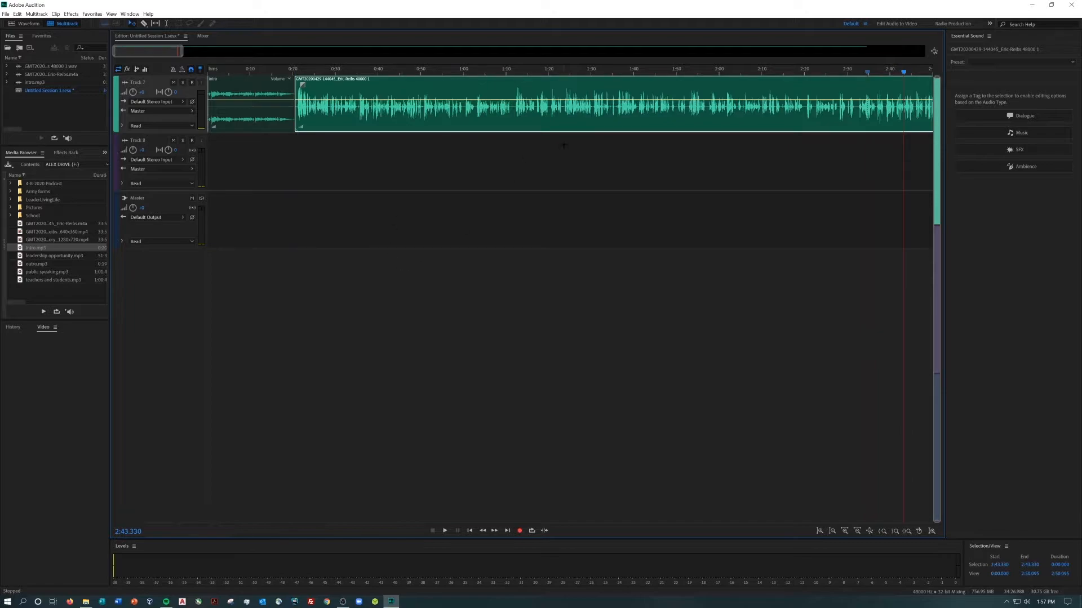
Play back the last minute of the interview clip, from about 31:08, to check where the recording should end
key("space")
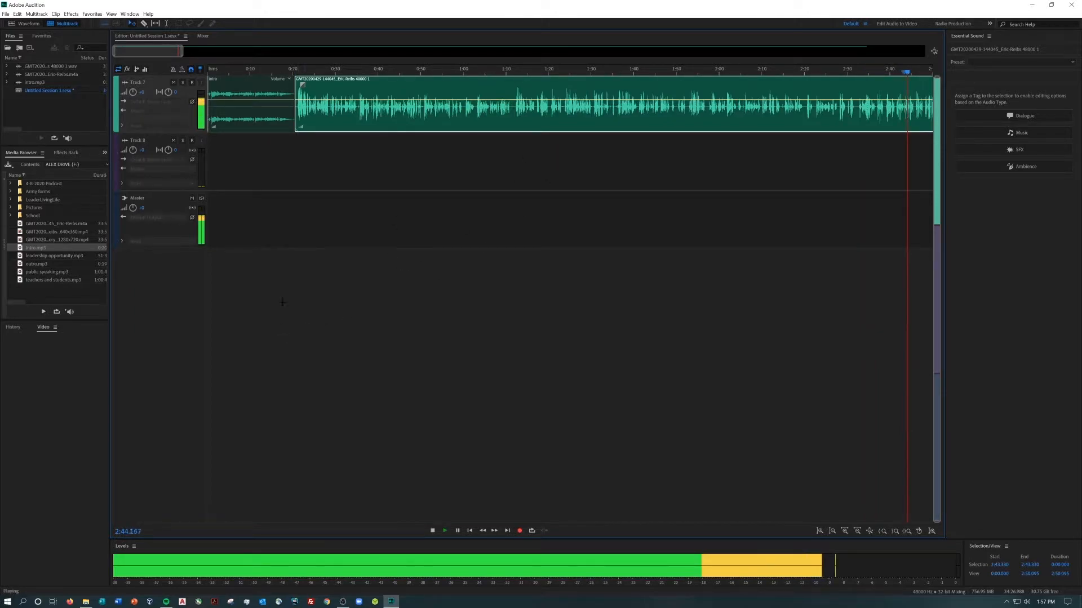
left_click_drag(147, 54, 908, 73)
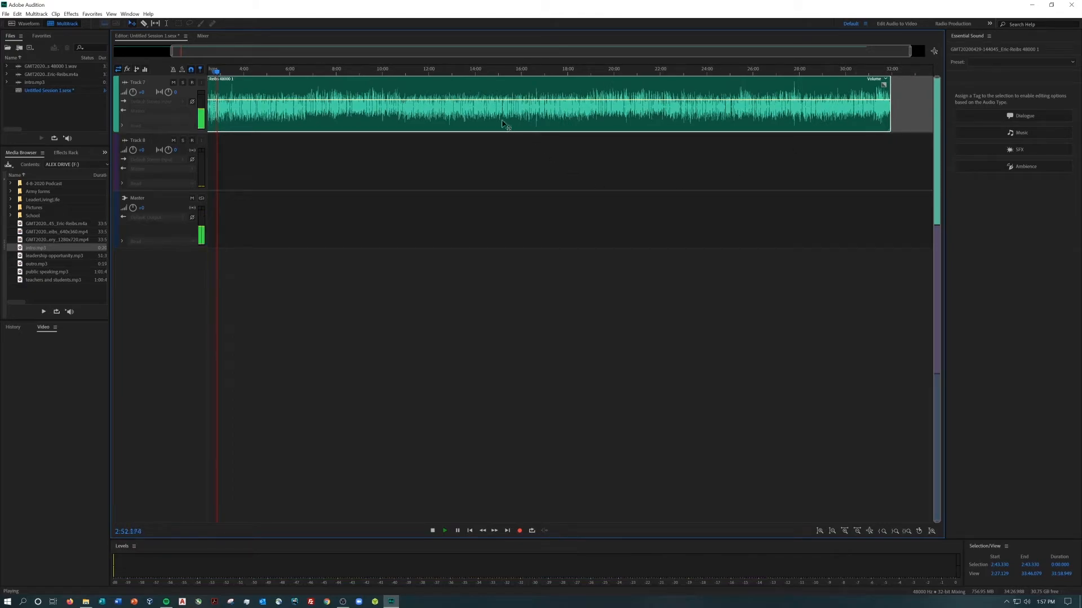
left_click_drag(217, 71, 229, 75)
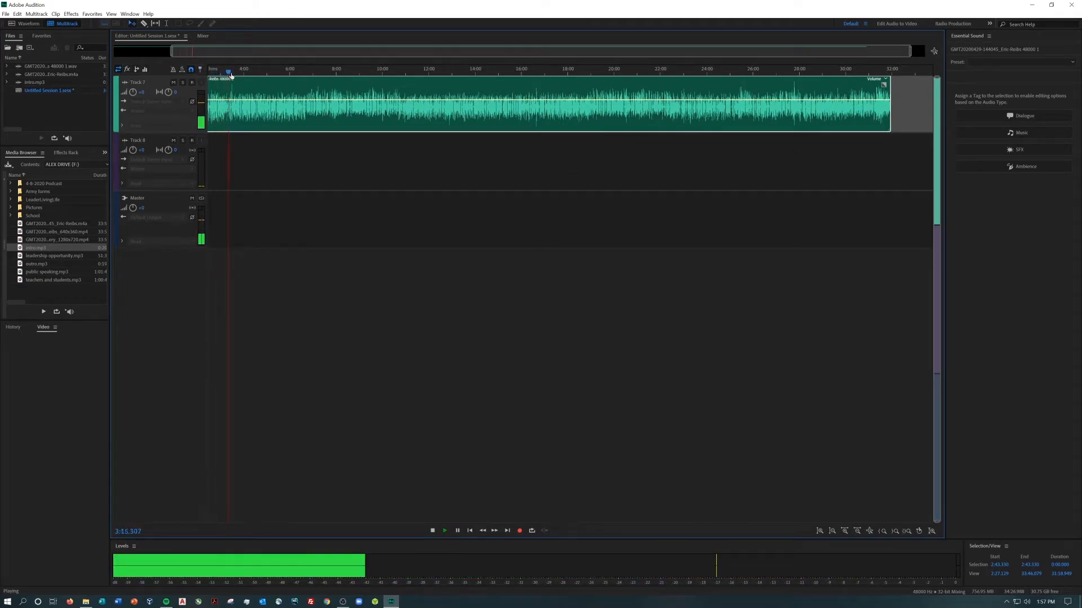
left_click_drag(667, 67, 873, 73)
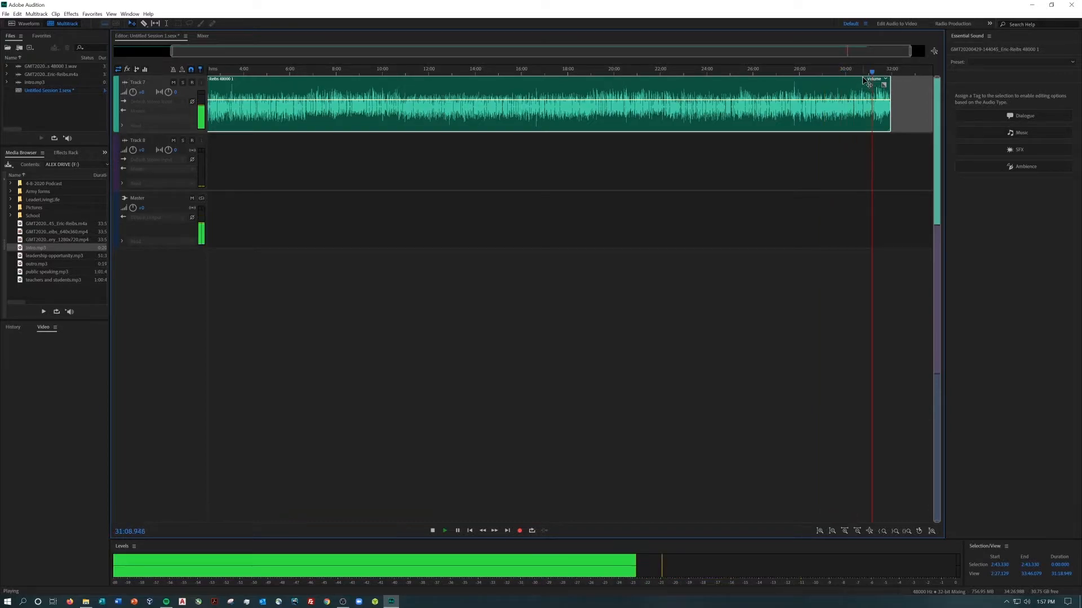
left_click_drag(172, 52, 827, 52)
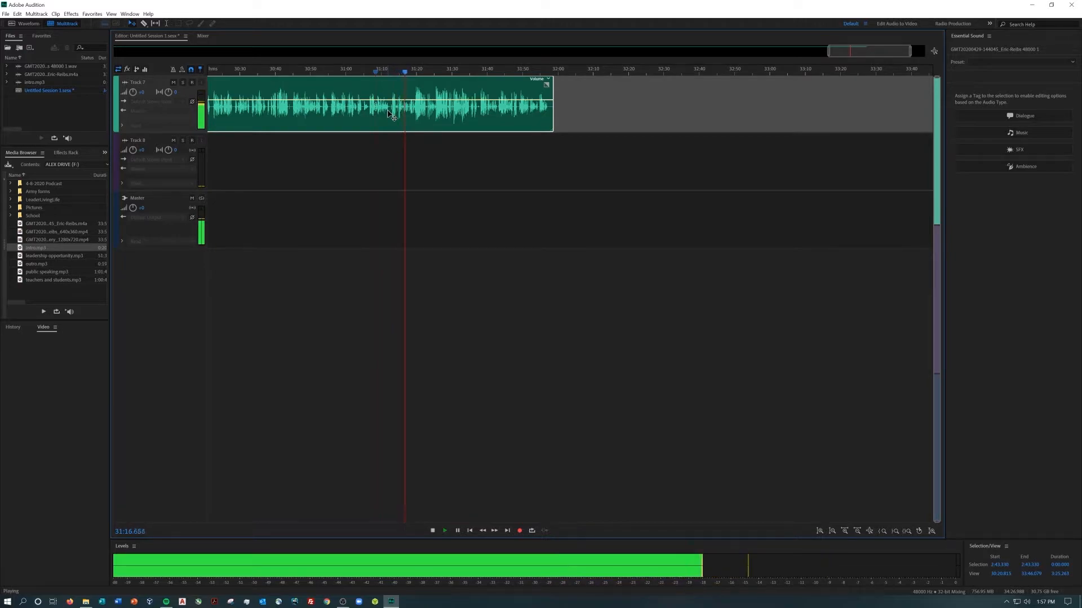
left_click(144, 24)
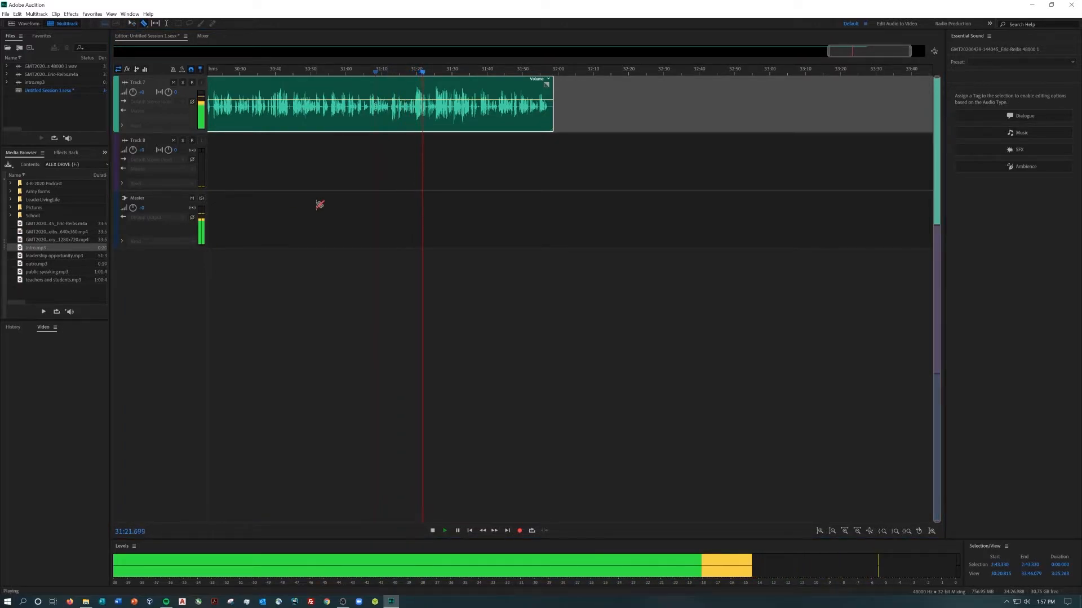
left_click(444, 72)
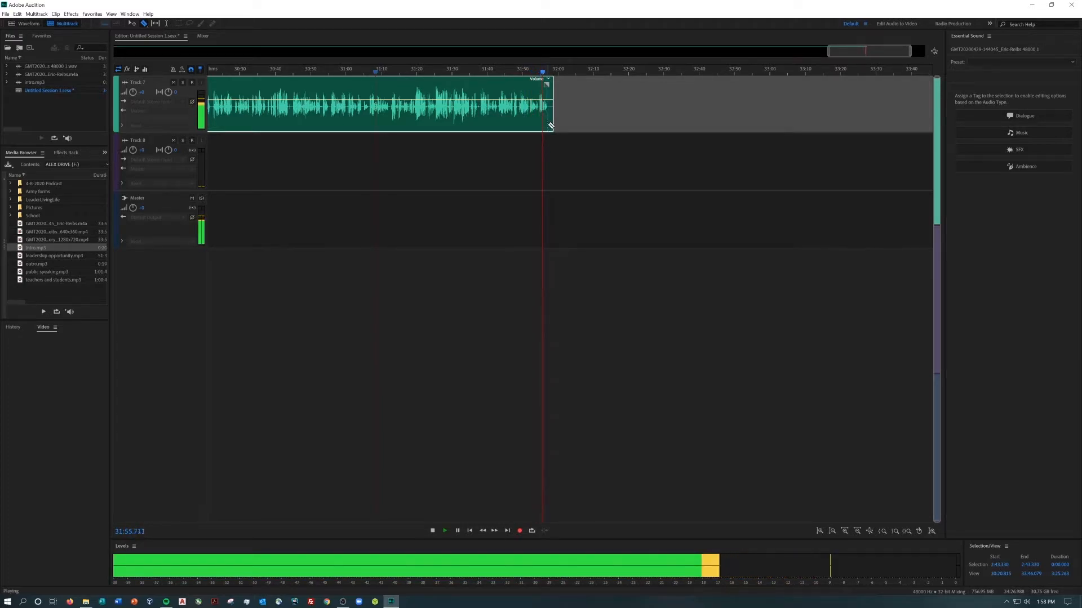
key("space")
Add outro.mp3 to Track 7 directly after the interview clip, accepting a copy conformed to the session's sample rate
left_click(37, 266)
left_click_drag(303, 306, 553, 122)
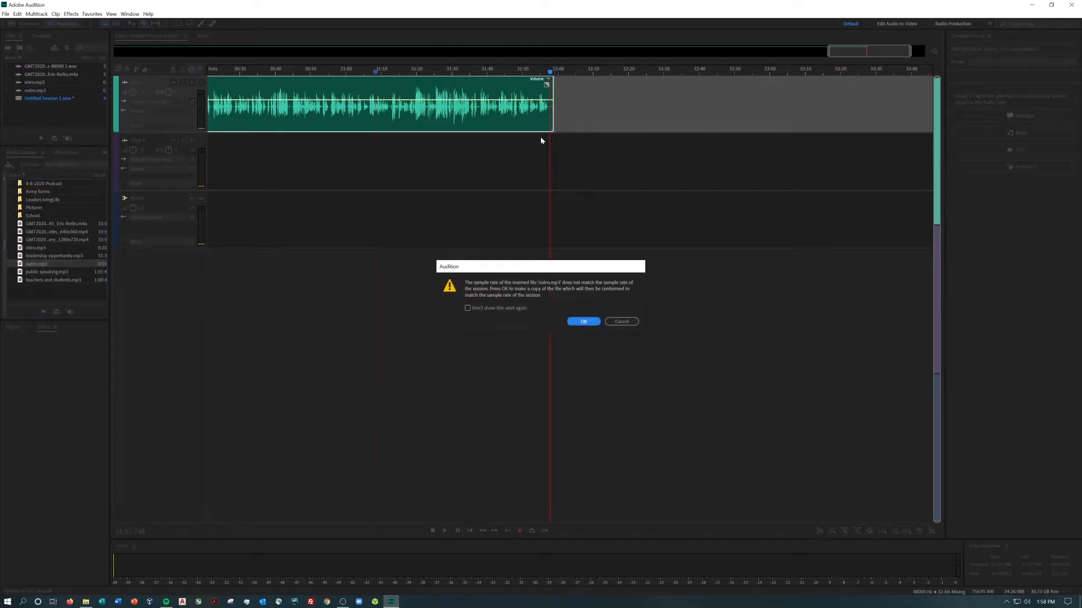
left_click(584, 322)
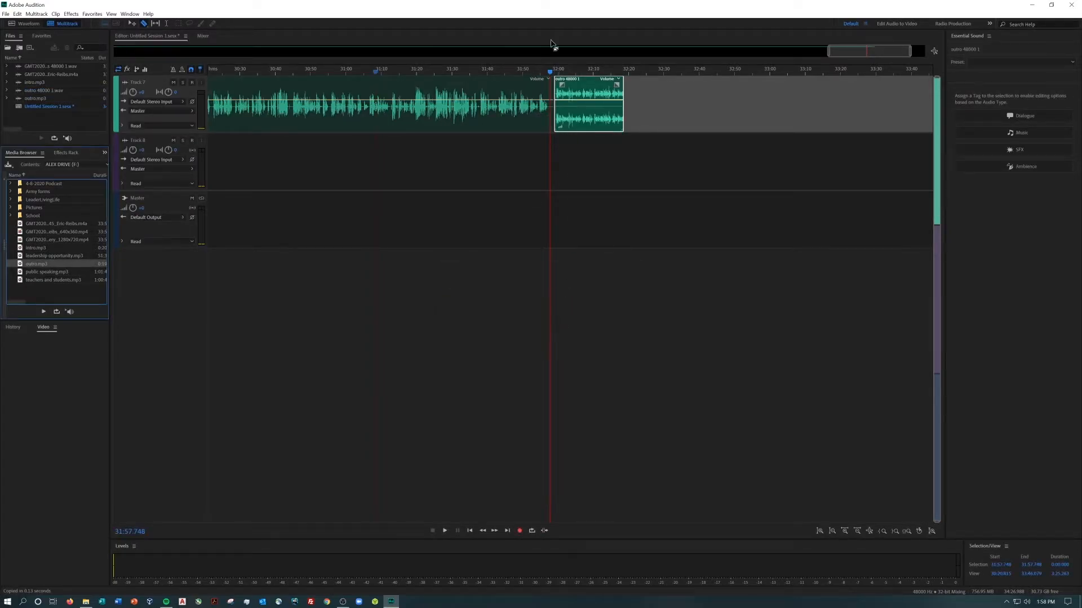
Shift the outro clip to about 31:57 so it crossfades with the end of the interview, and play the transition
left_click(575, 106)
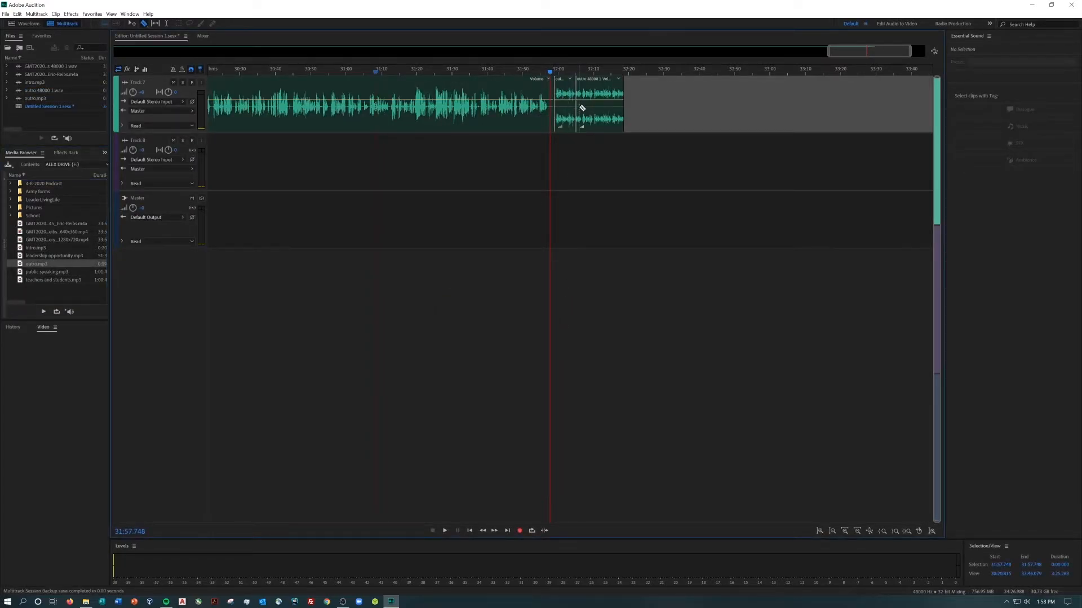
key("ctrl+z")
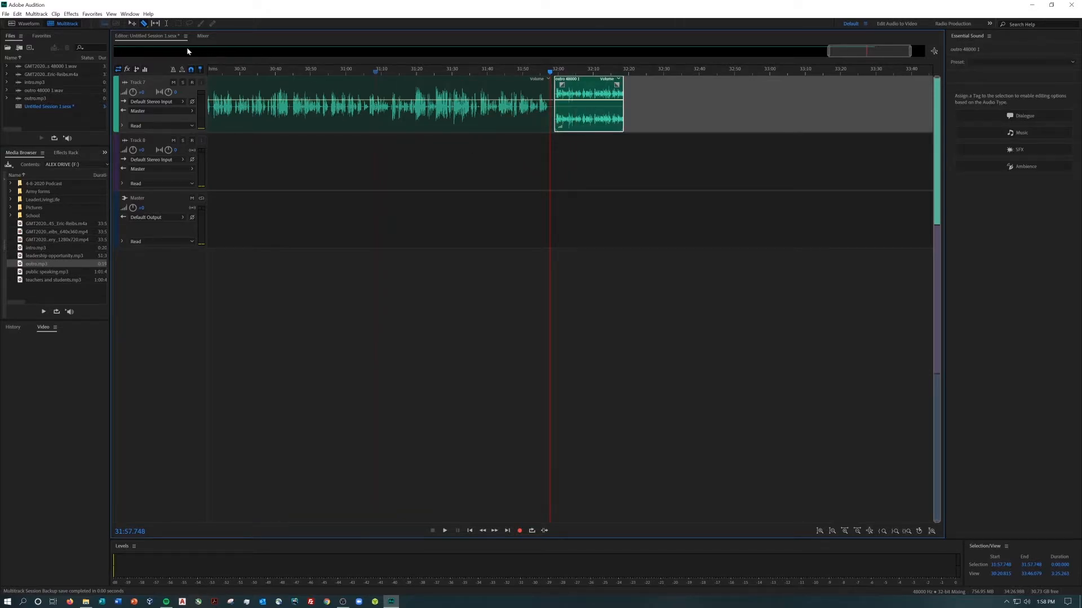
left_click_drag(576, 92, 575, 94)
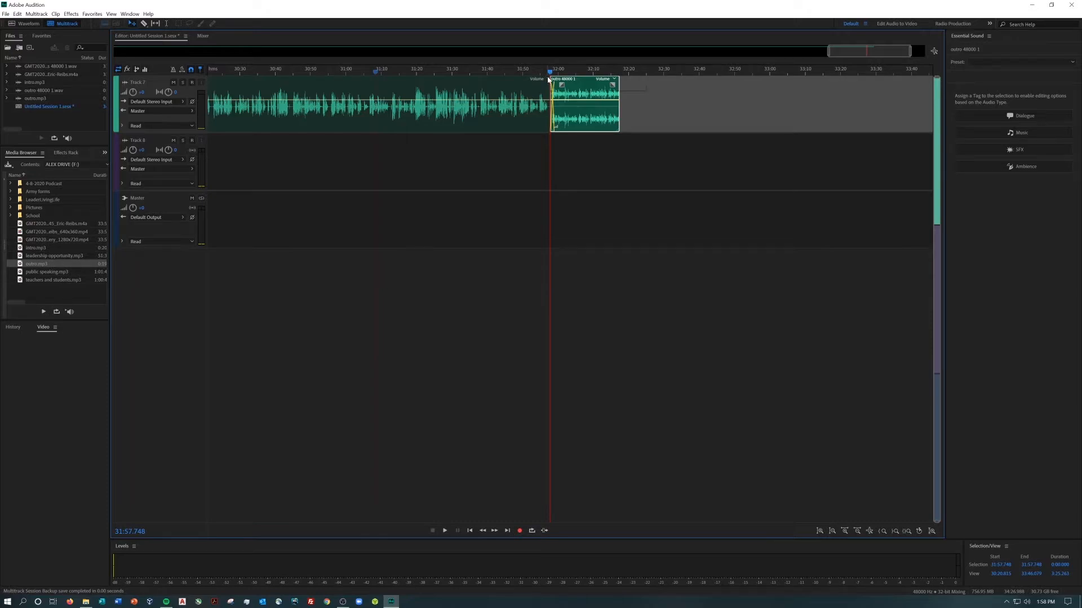
key("space")
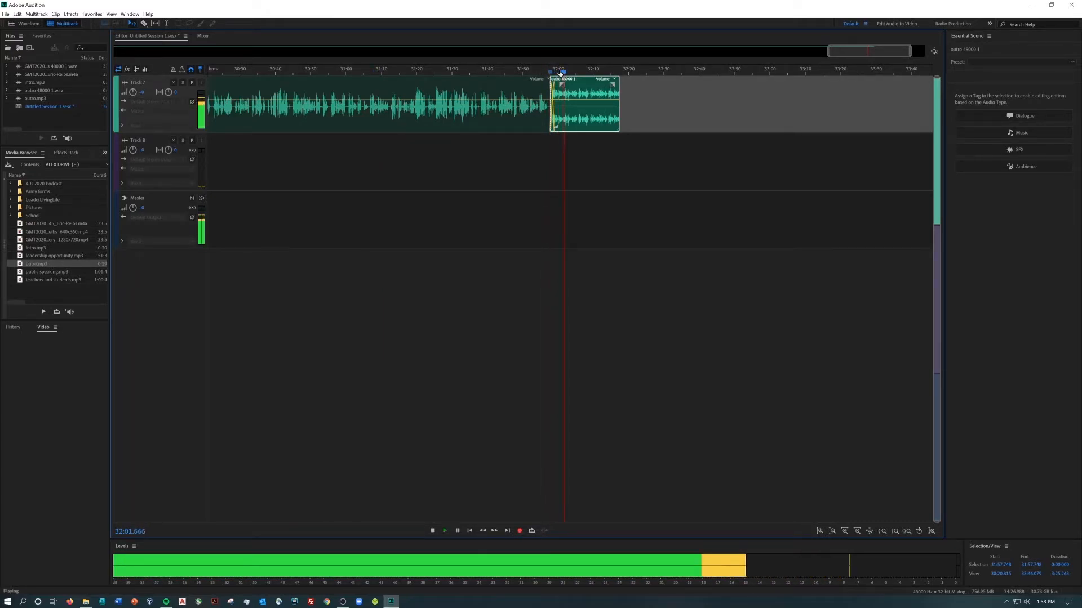
Return to the session start and tag the interview clip as Dialogue
left_click_drag(588, 72, 144, 100)
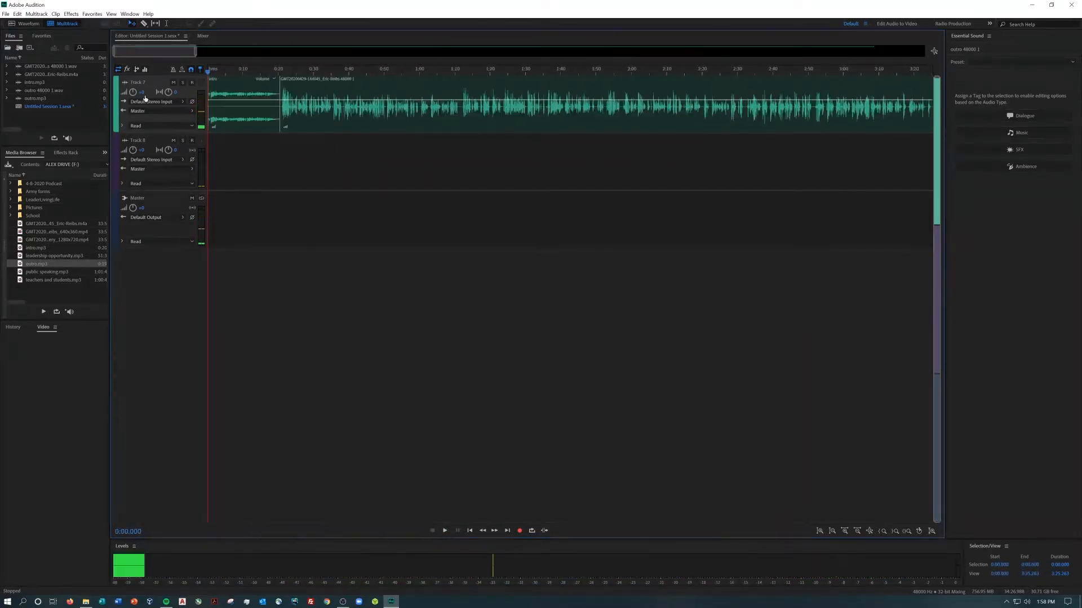
left_click(592, 116)
left_click(995, 116)
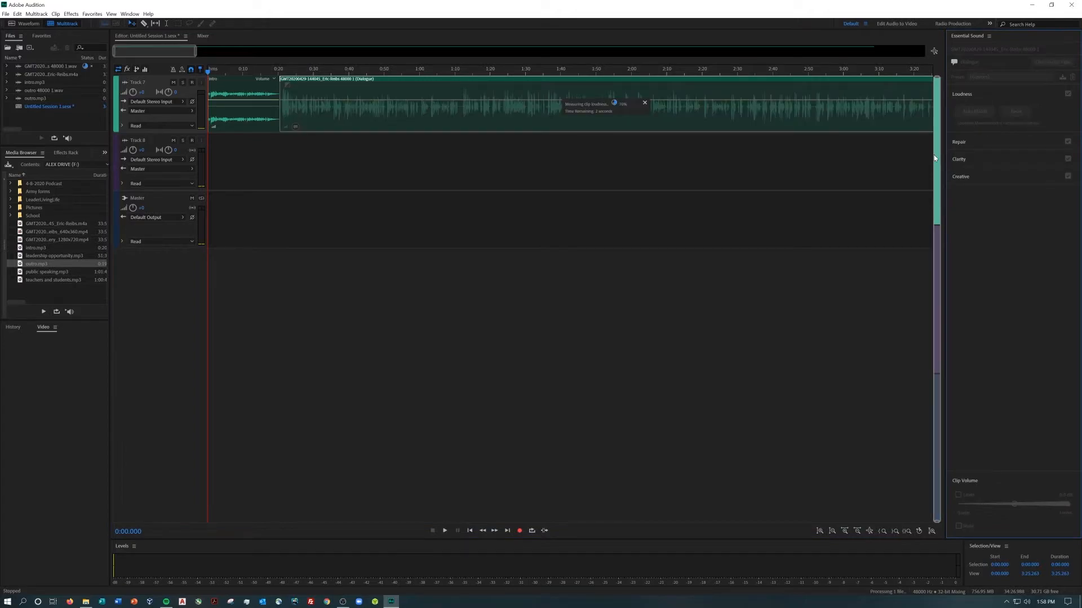
Try the Background Walla Walla preset on the interview dialogue, then restore the Default preset during playback
left_click(977, 78)
left_click(986, 95)
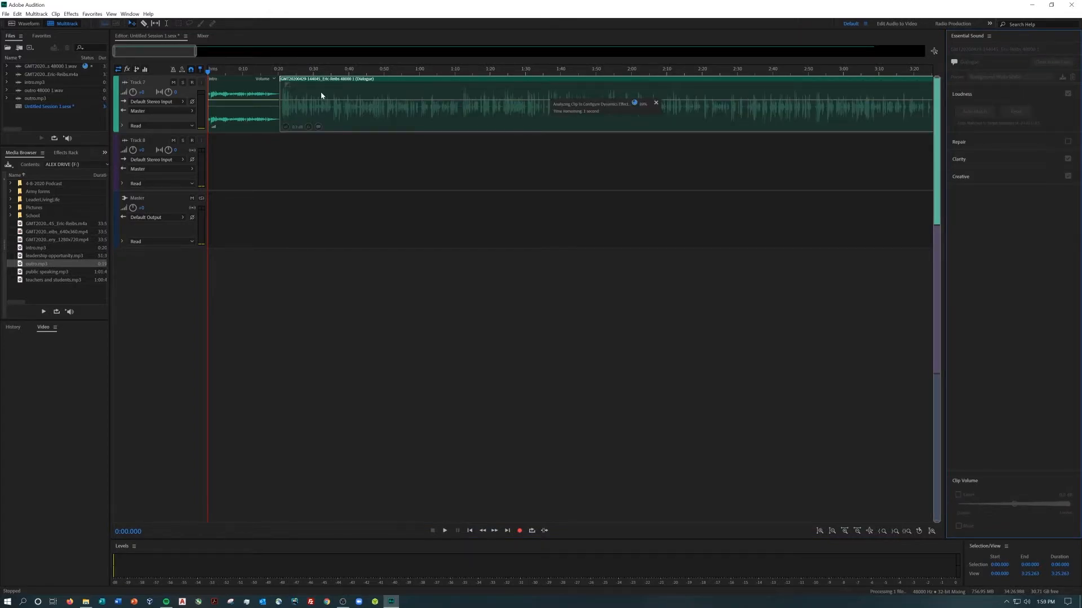
left_click(287, 71)
key("space")
left_click(989, 77)
left_click(987, 87)
left_click(987, 77)
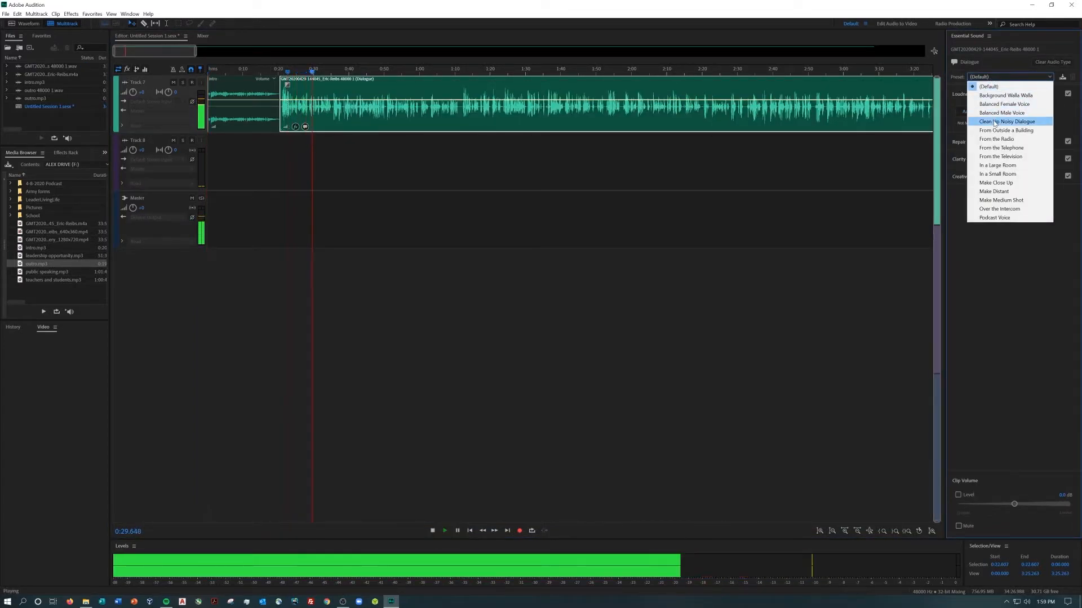
Stop playback and delete the empty Track 8
left_click(540, 172)
right_click(501, 183)
mouse_move(564, 228)
left_click(645, 313)
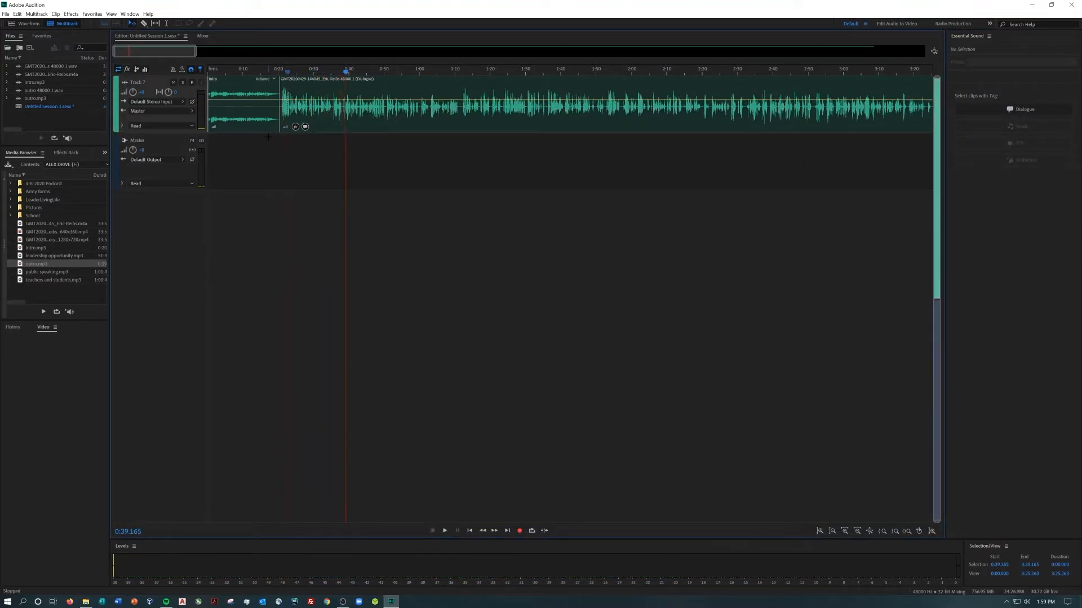
Export a multitrack mixdown of the entire session to the Desktop as the MP3 file "Podcast audio 4-31-2020"
left_click(6, 14)
mouse_move(23, 160)
left_click(193, 195)
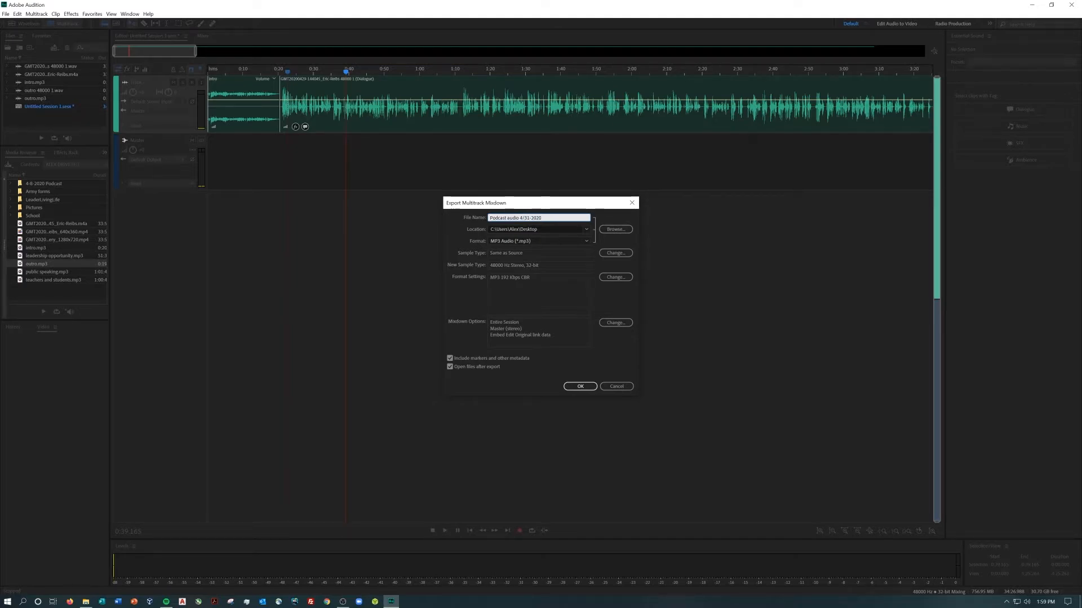
key("Return")
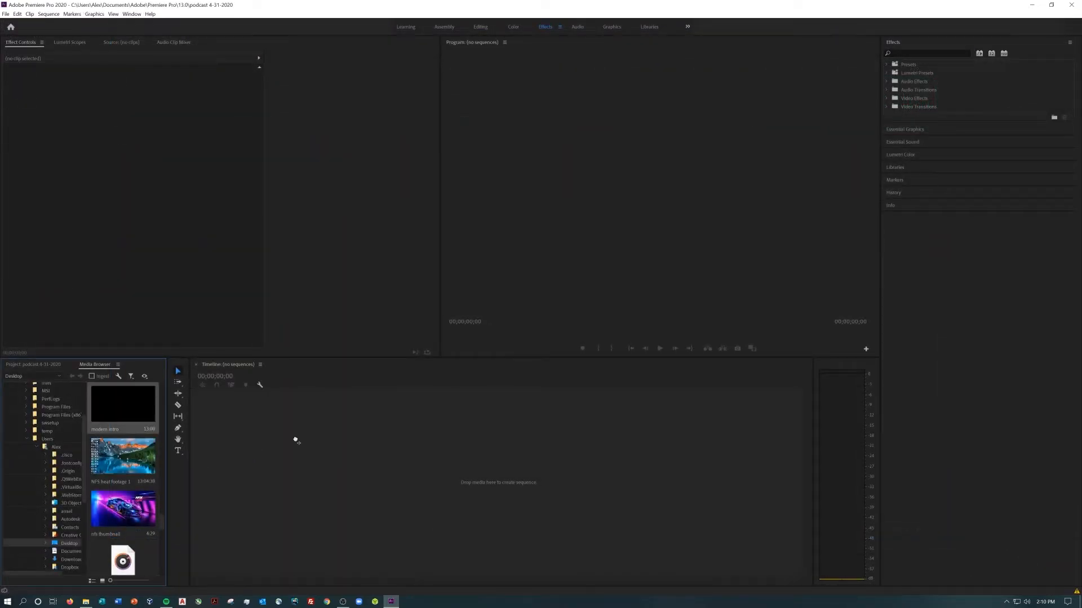
In Premiere Pro, place the modern intro clip on the timeline and append the 1280x720 gallery interview video from the F: drive
left_click_drag(295, 440, 303, 436)
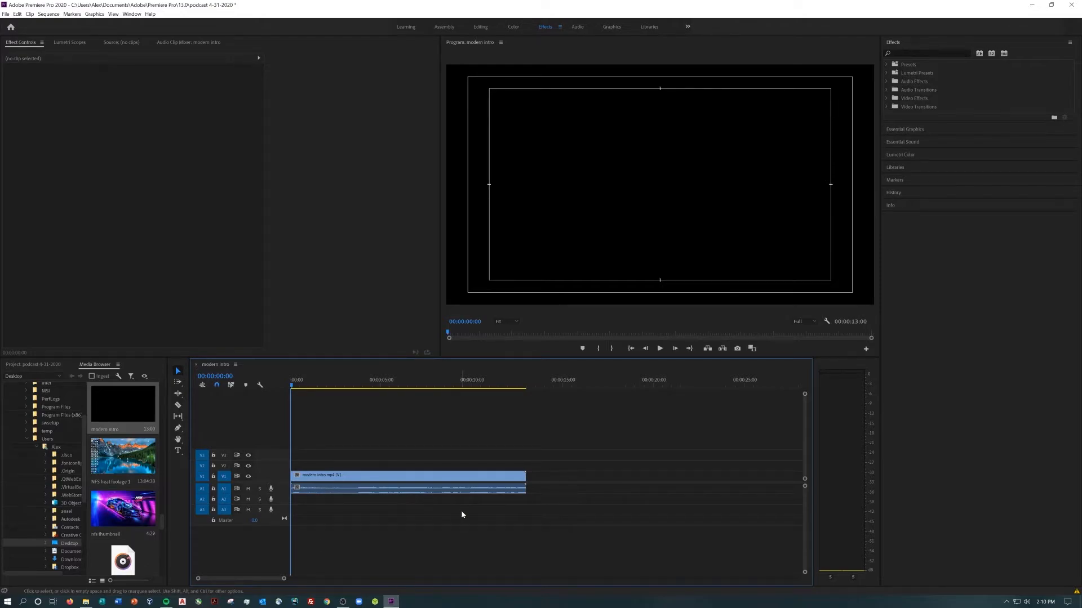
scroll(138, 522, "down", 3)
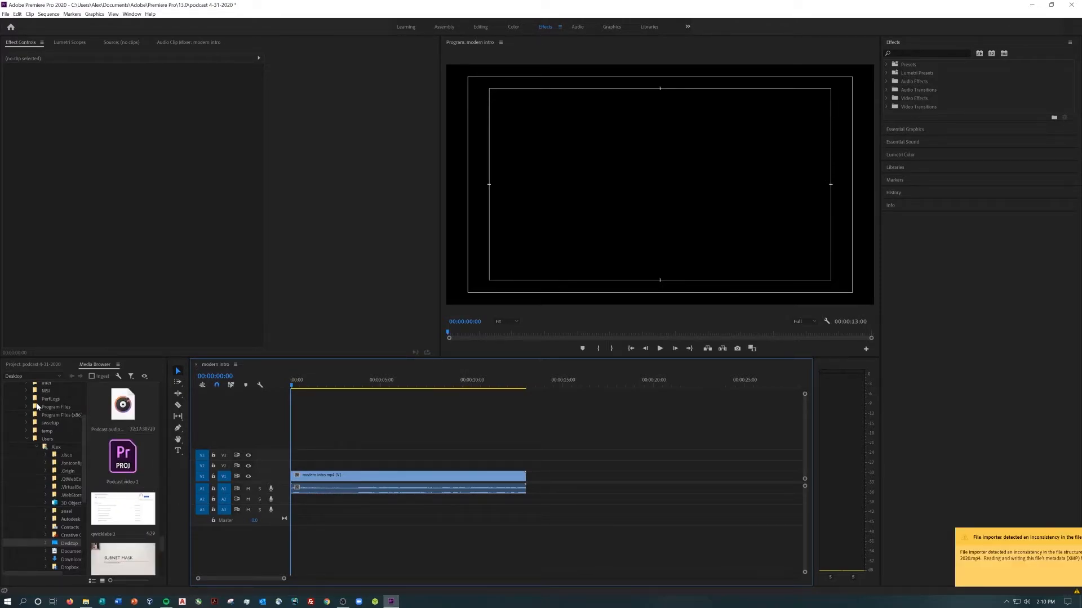
left_click(31, 376)
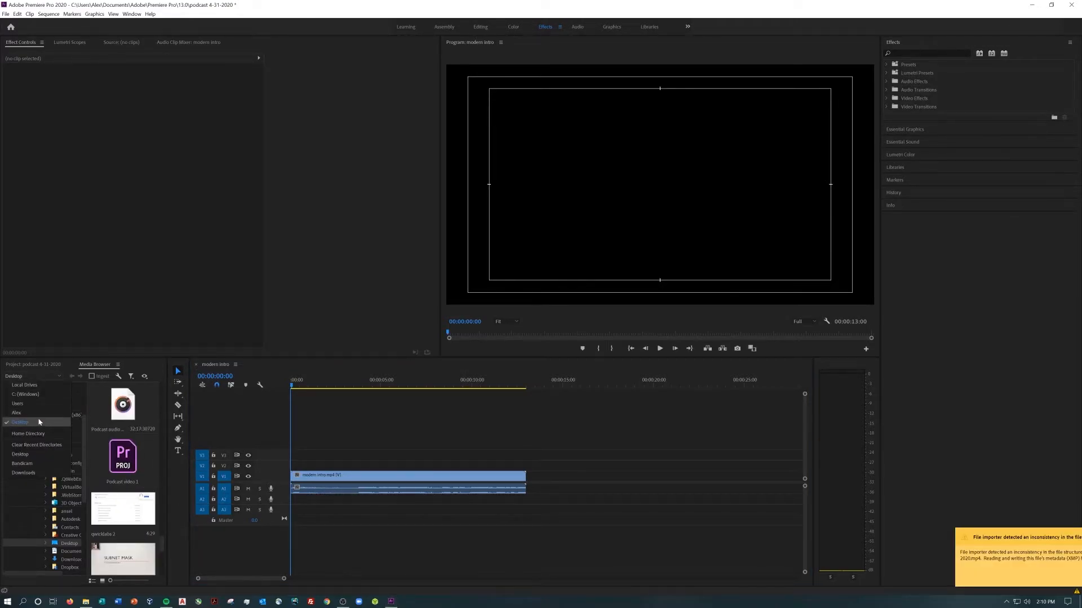
left_click(39, 386)
scroll(130, 495, "down", 1)
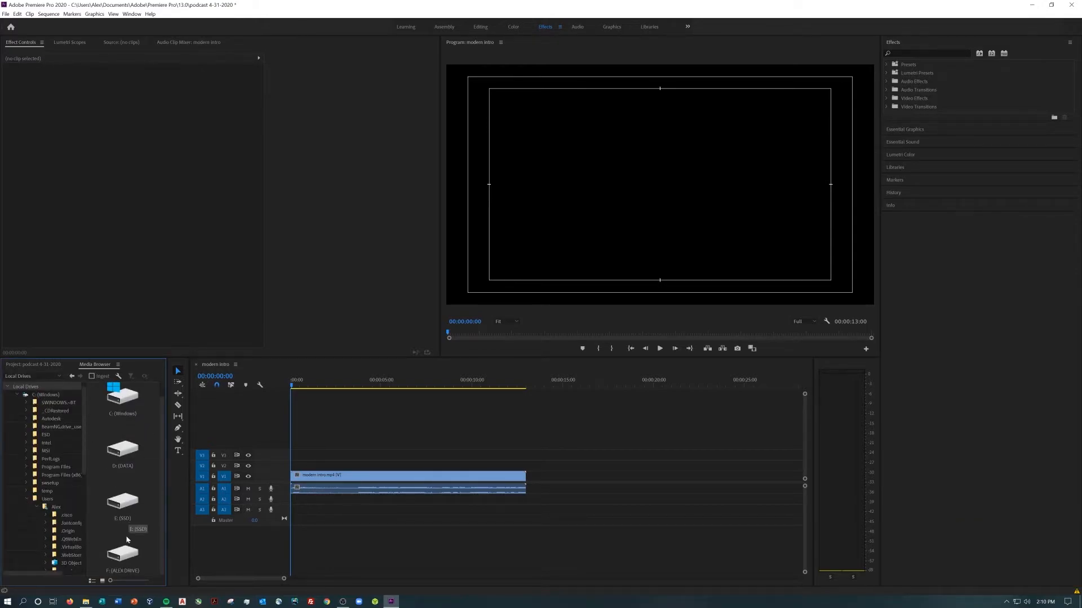
double_click(124, 555)
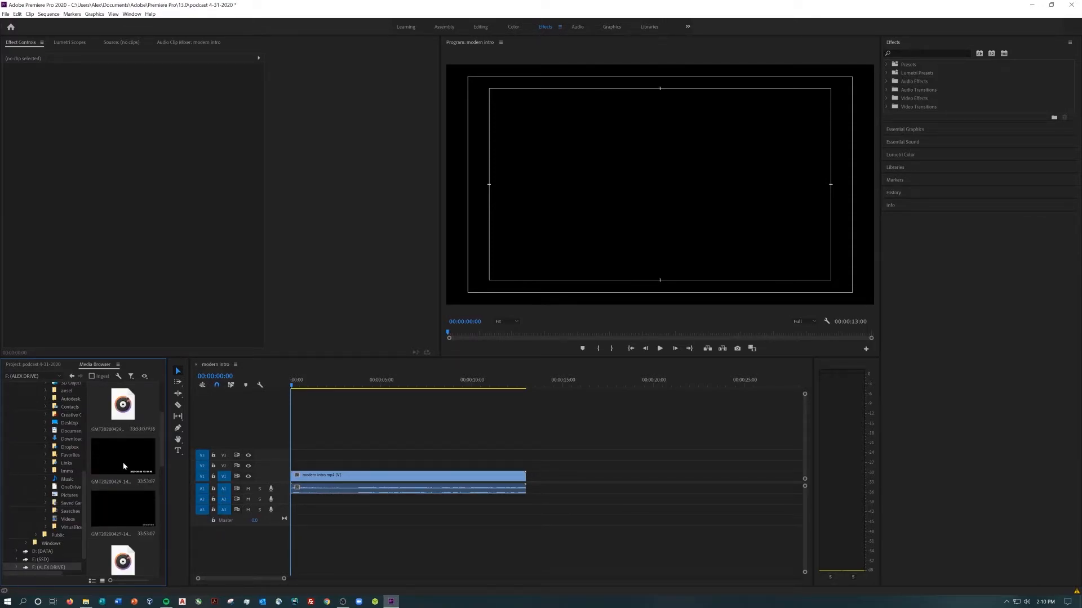
left_click_drag(111, 516, 532, 507)
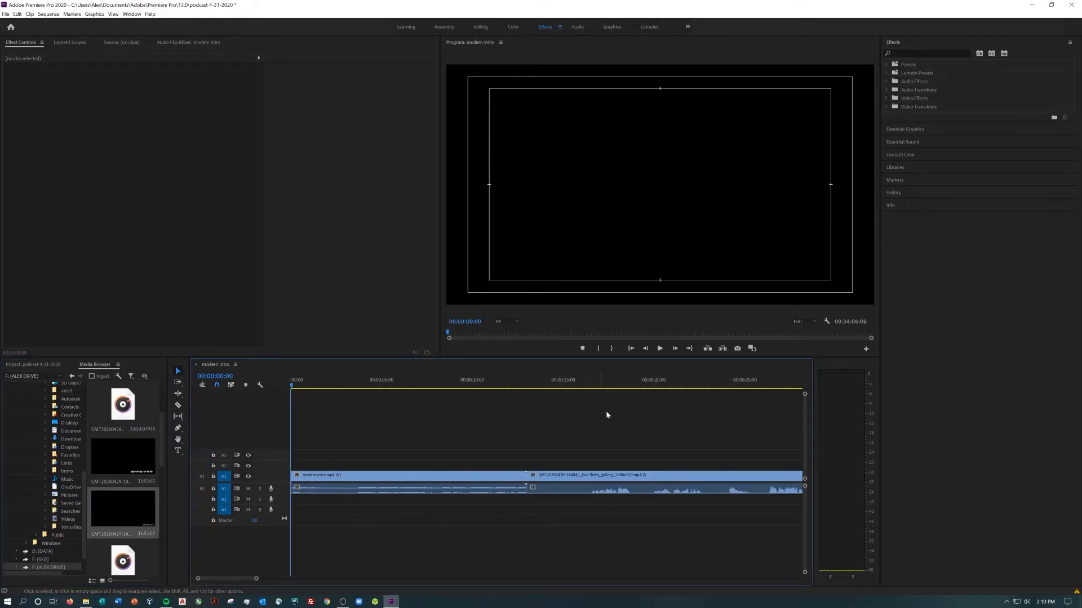
Apply the Crop effect to the interview clip and crop 18% off its bottom edge to hide the timestamp
left_click(627, 410)
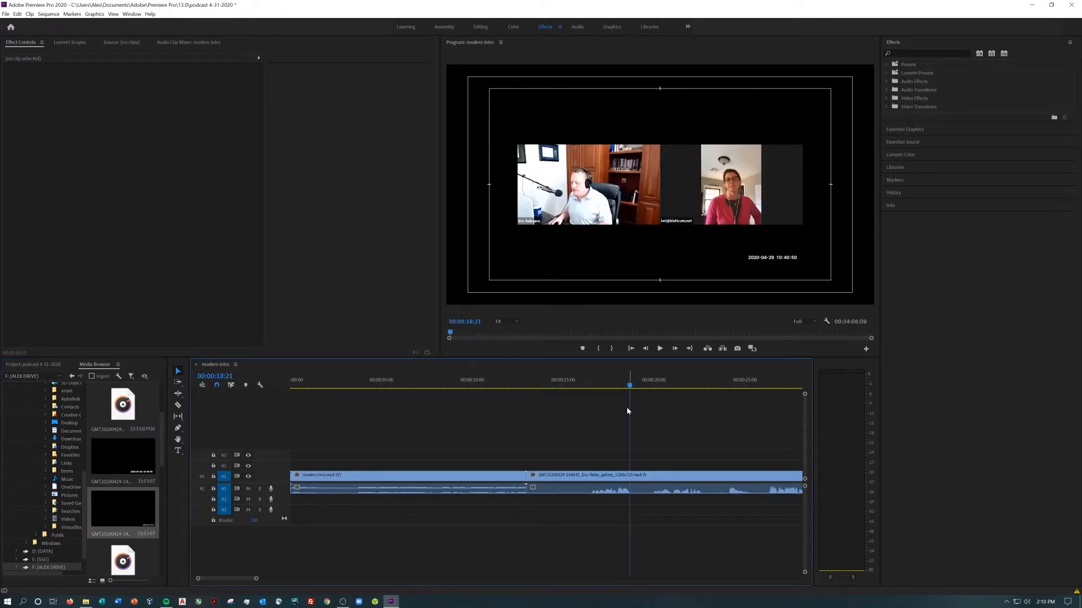
left_click(888, 98)
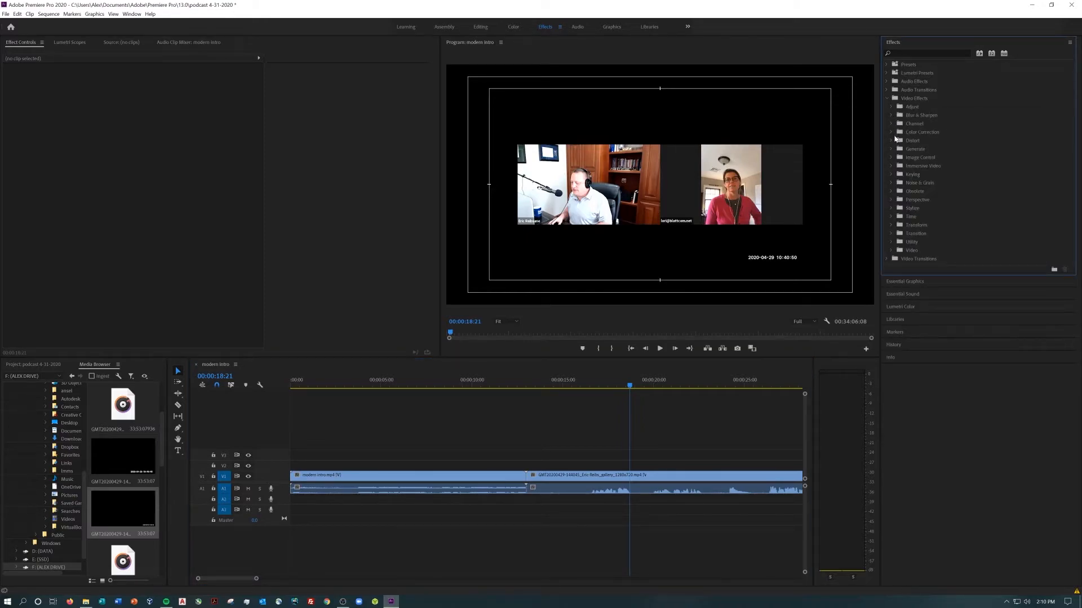
left_click(891, 225)
left_click_drag(914, 242, 563, 476)
mouse_move(140, 176)
left_mouse_down()
mouse_move(169, 176)
mouse_move(150, 175)
left_mouse_up()
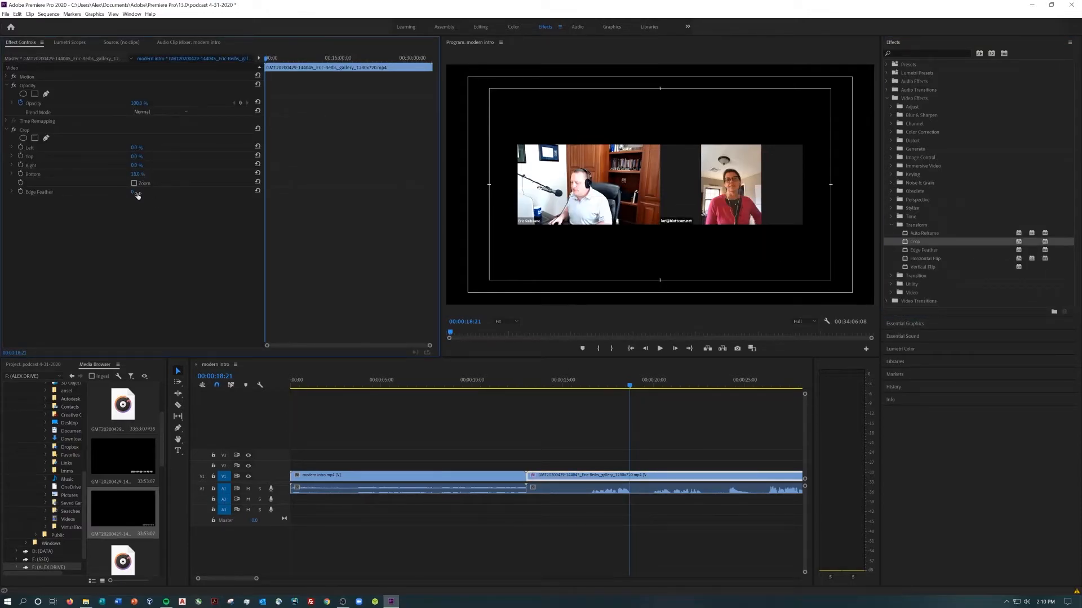
Crop 12% off the interview clip's right edge and about 19% off its top edge
left_click(119, 165)
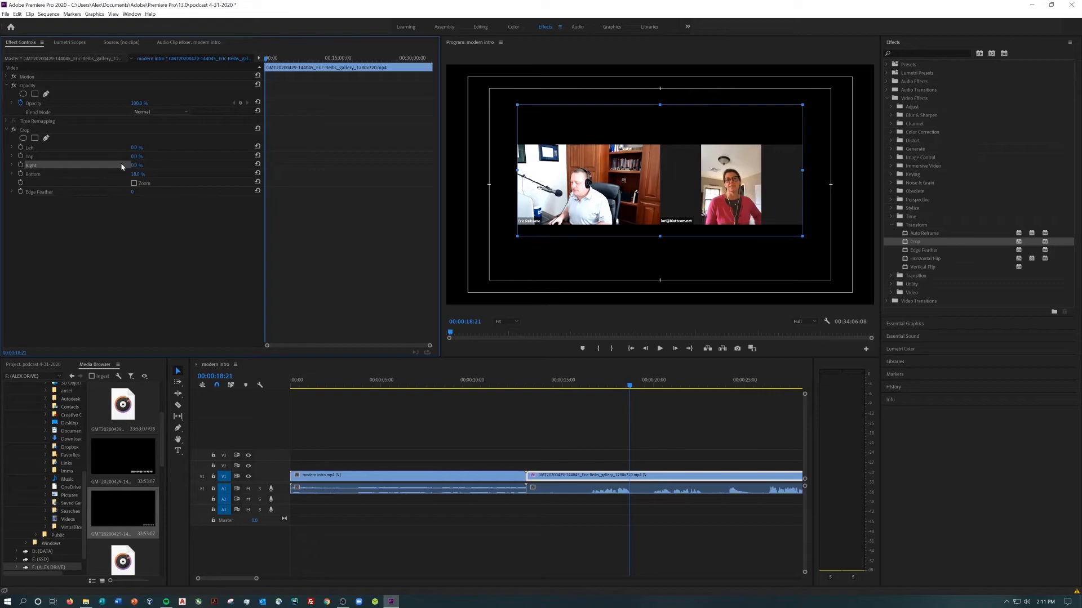
left_click(136, 165)
left_click_drag(153, 167, 158, 167)
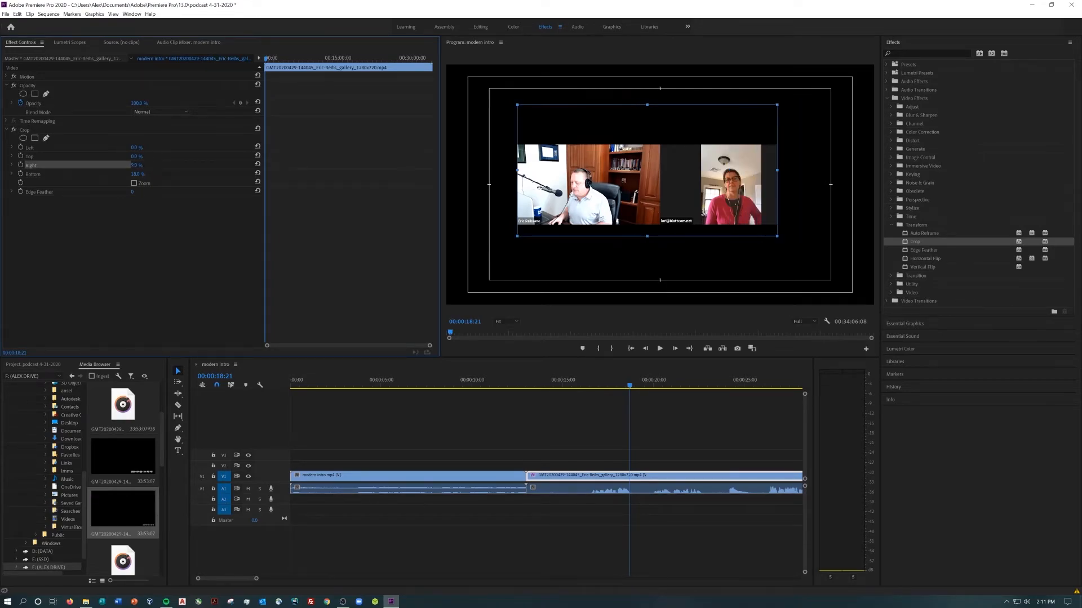
left_click_drag(643, 105, 642, 134)
Apply the Auto Reframe effect to the interview clip and crop 12% off its left edge
left_click(642, 420)
left_click(692, 270)
left_click(915, 232)
left_click(589, 475)
left_click(178, 216)
key("Return")
left_click_drag(139, 148, 147, 148)
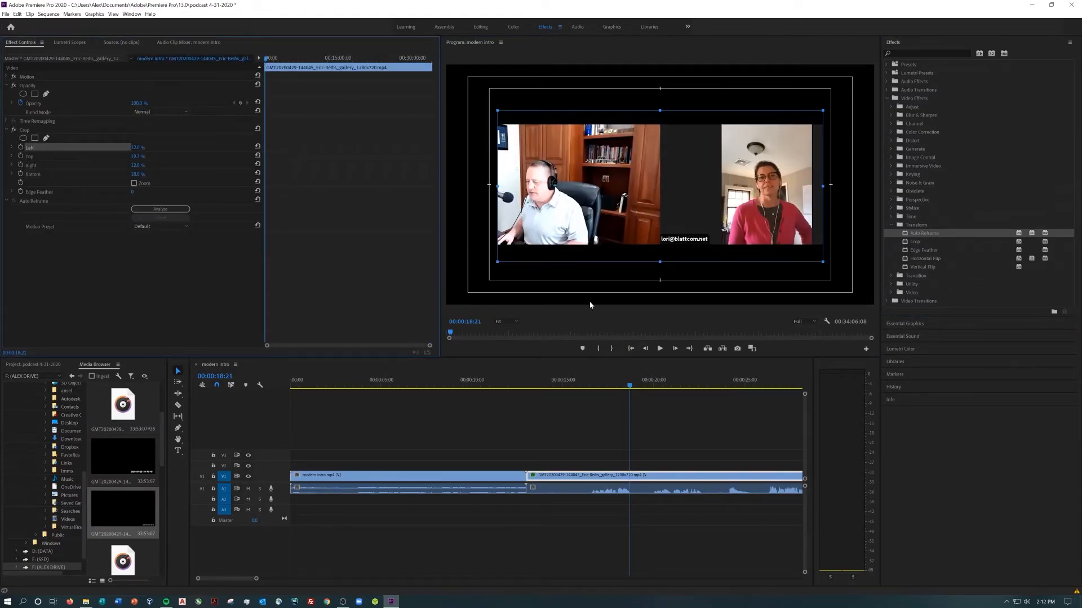
Play several sections of the interview clip to find where the actual conversation begins
left_click(592, 297)
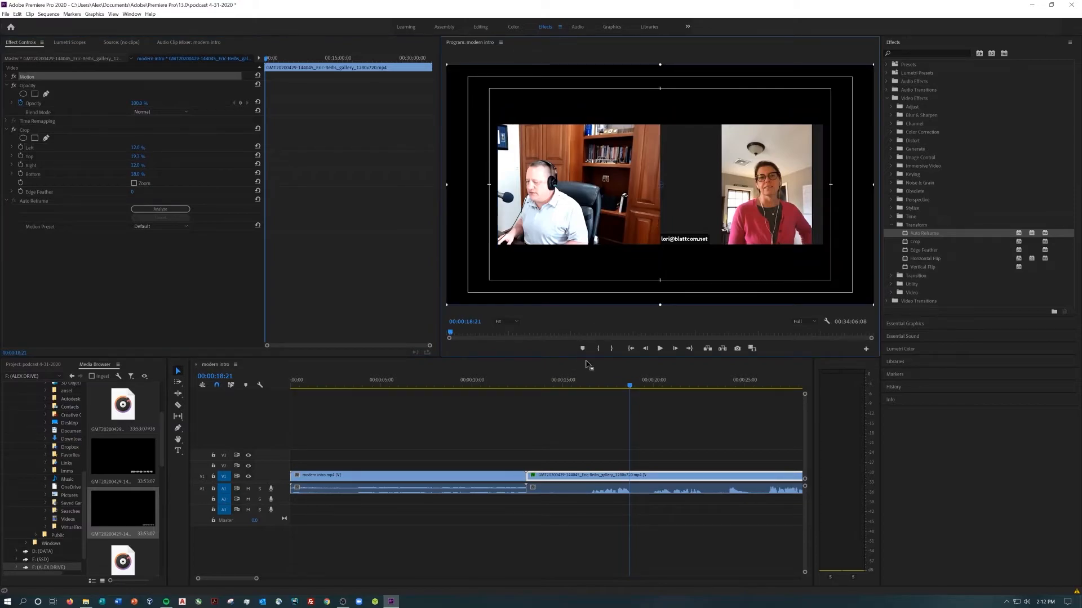
left_click(627, 395)
key("space")
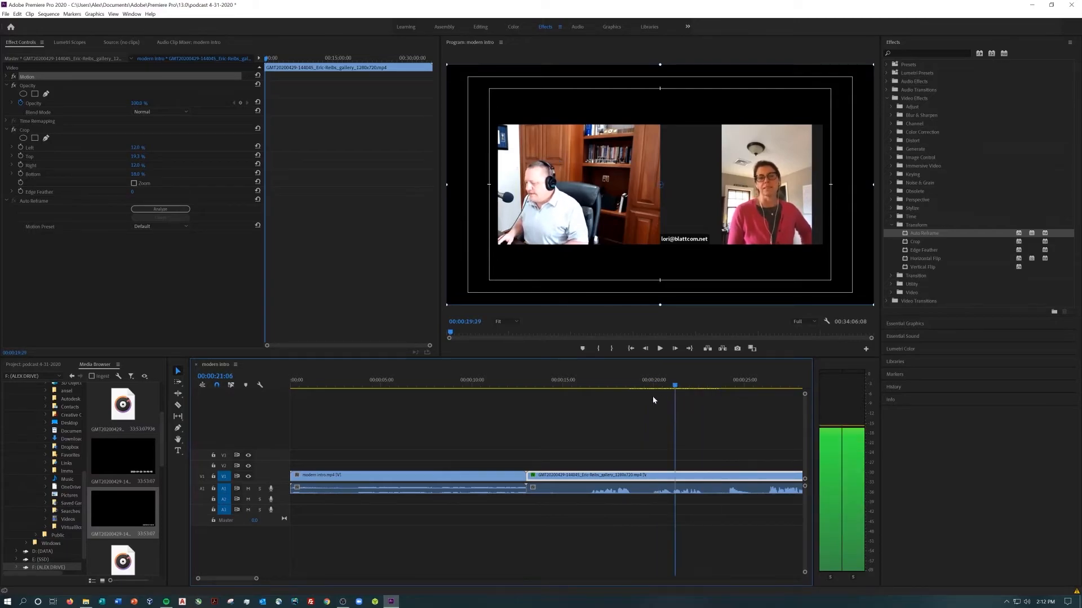
left_click(653, 395)
left_click_drag(250, 581, 251, 581)
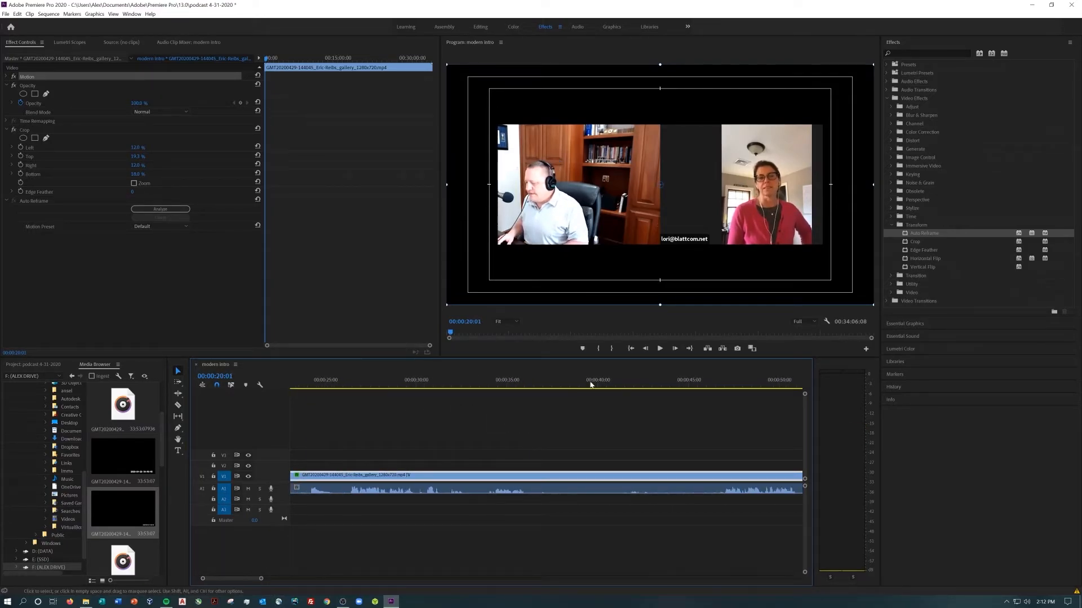
left_click(660, 349)
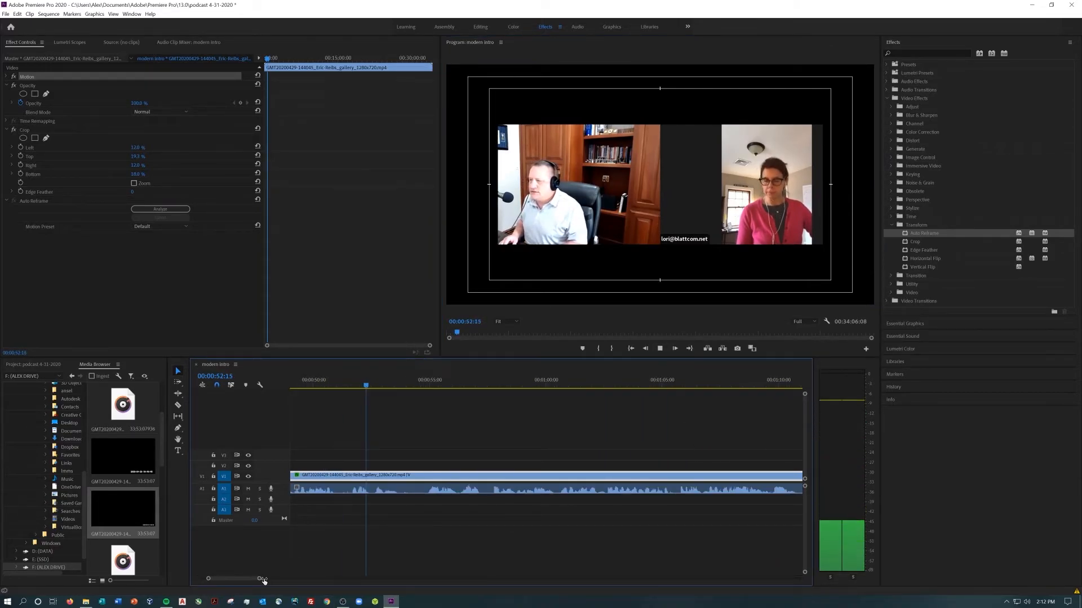
left_click_drag(266, 579, 316, 579)
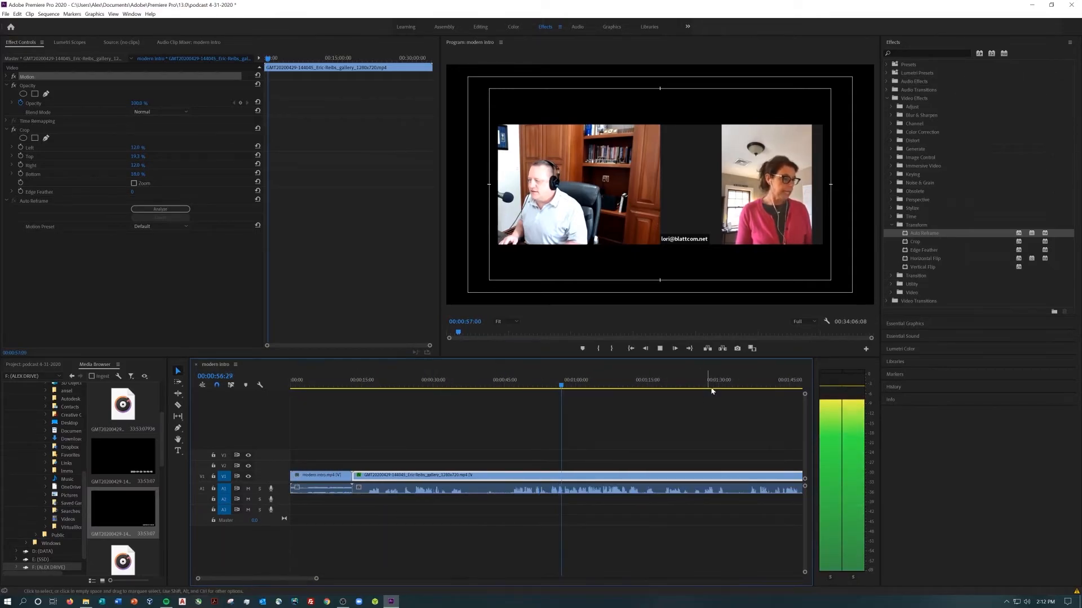
left_click(761, 390)
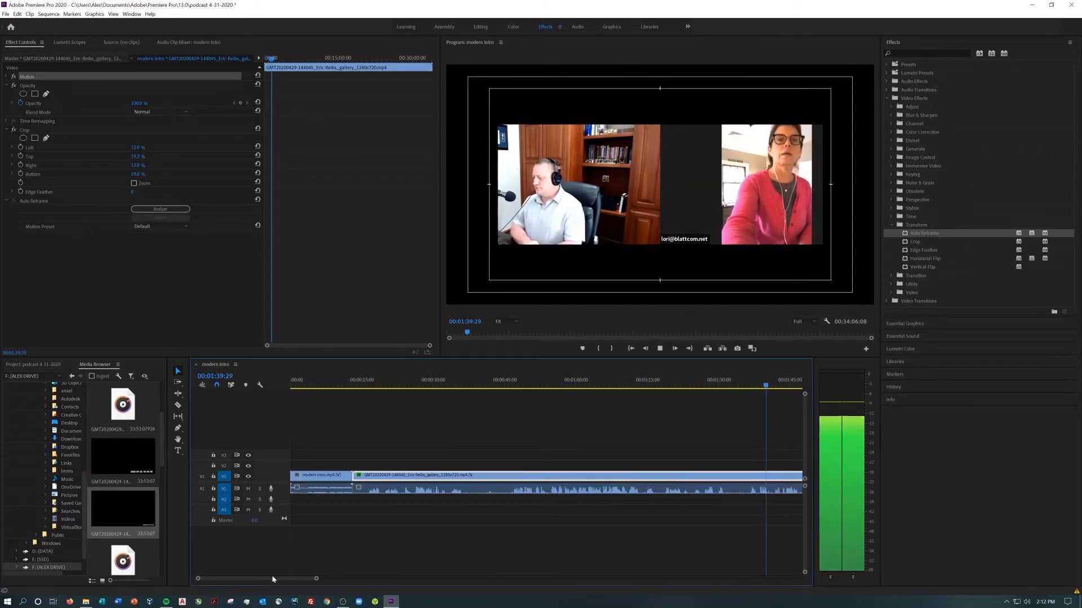
left_click_drag(274, 579, 284, 579)
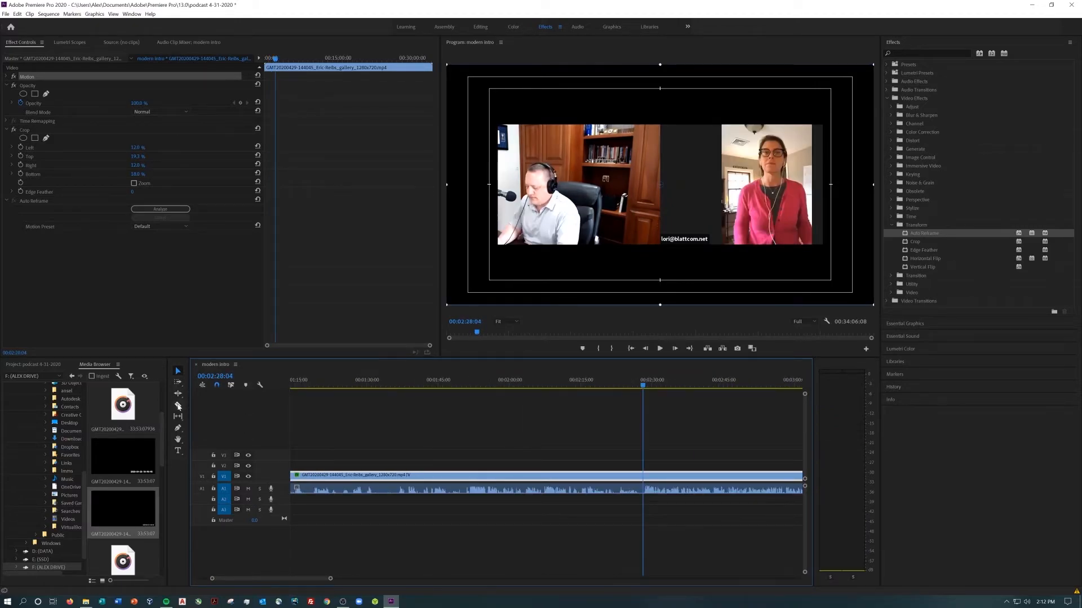
Split the interview clip at about 00:02:28:04 with the Razor tool and delete the portion before the cut
left_click(178, 407)
left_click(643, 483)
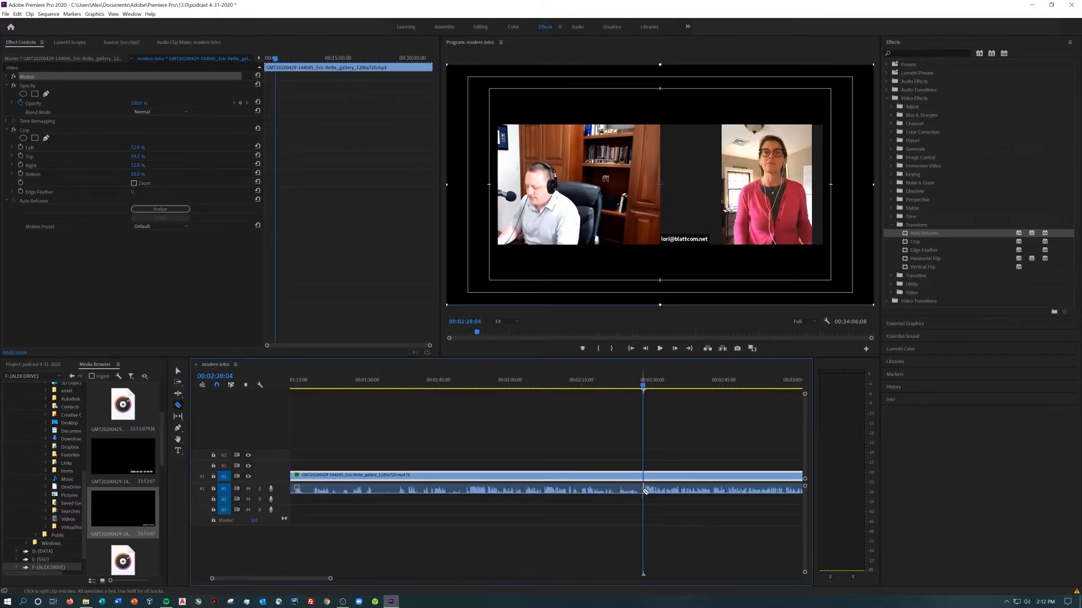
left_click(644, 474)
left_click(178, 372)
left_click_drag(510, 459, 431, 540)
key("Delete")
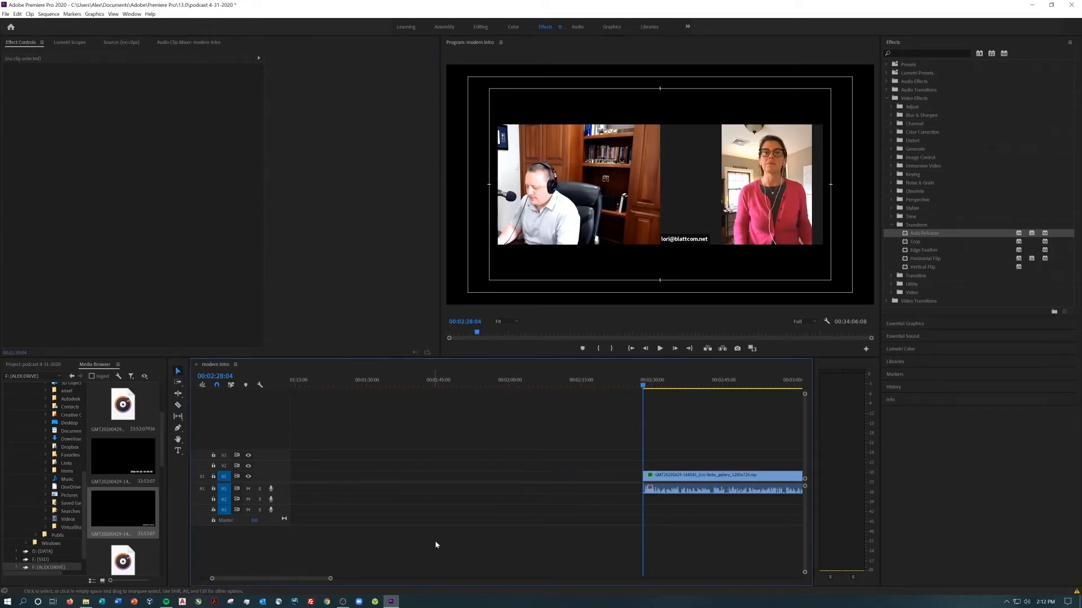
Move the remaining interview clip back against the end of the modern intro and check the end of the sequence
left_click_drag(330, 580, 408, 579)
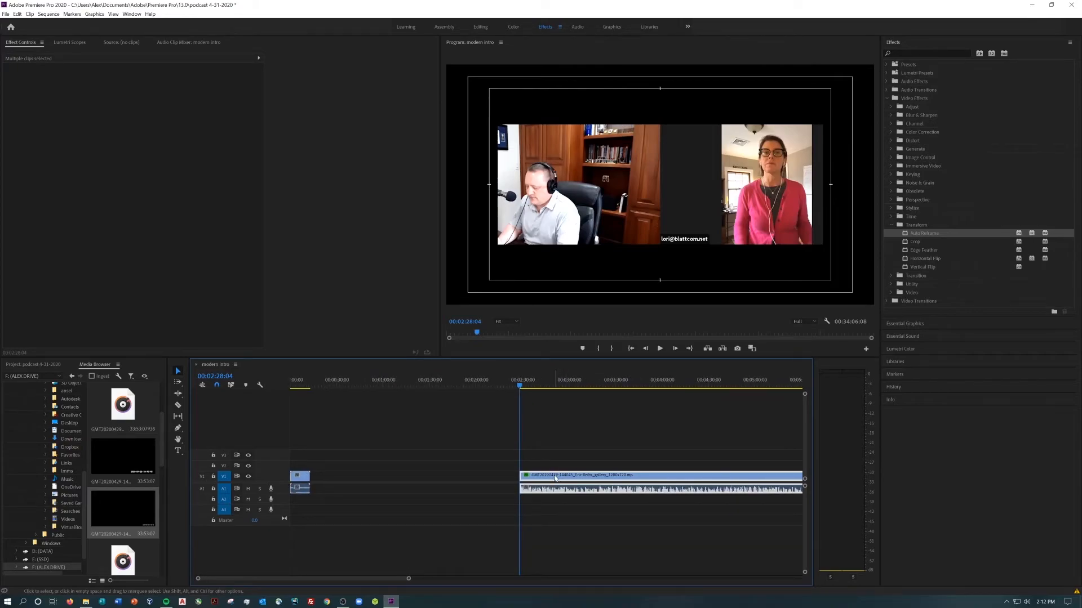
left_click_drag(555, 478, 345, 478)
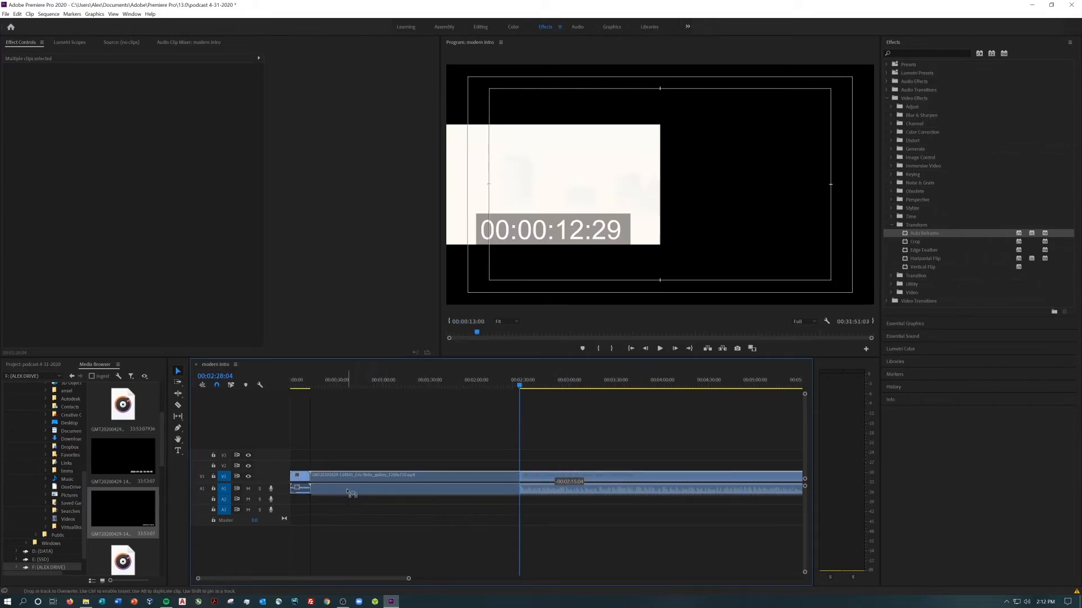
left_click_drag(278, 577, 573, 580)
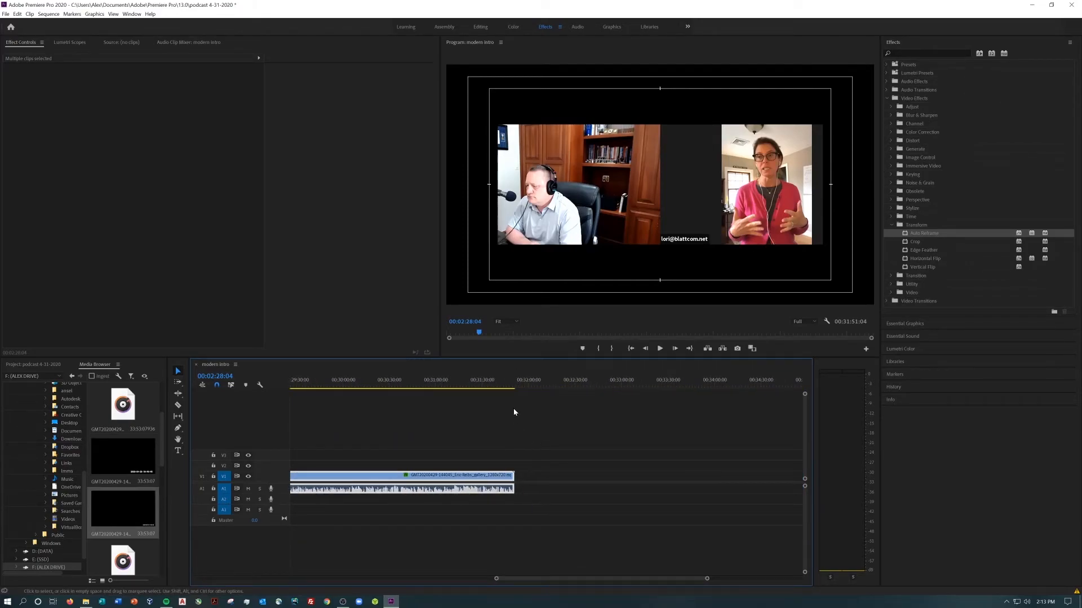
Play the intro up to the cut and add a Dip to White transition at the end of the modern intro video
key("space")
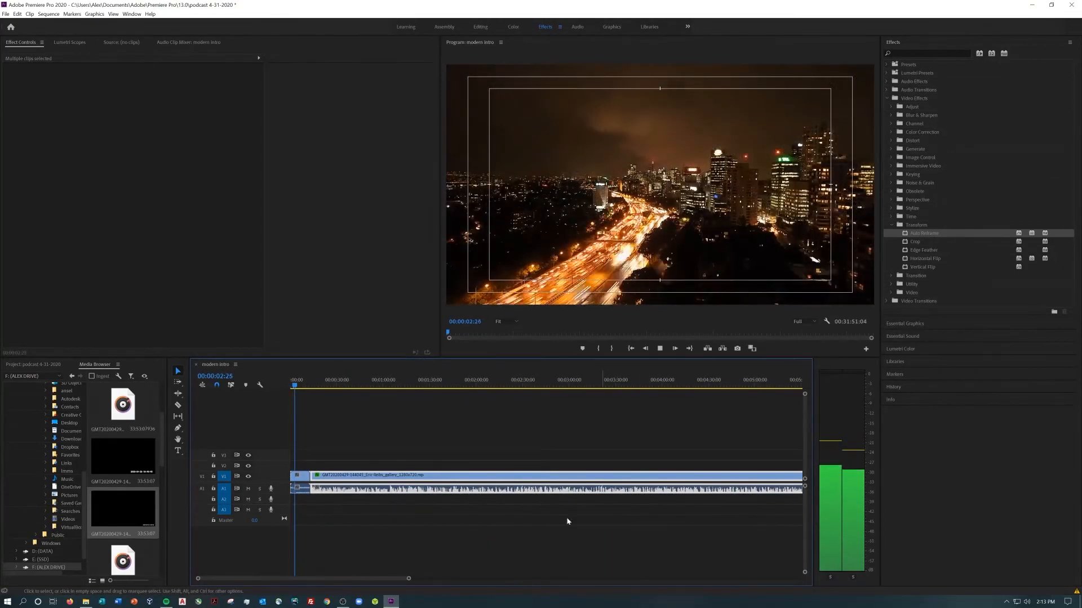
left_click_drag(401, 579, 288, 581)
left_click_drag(223, 577, 225, 578)
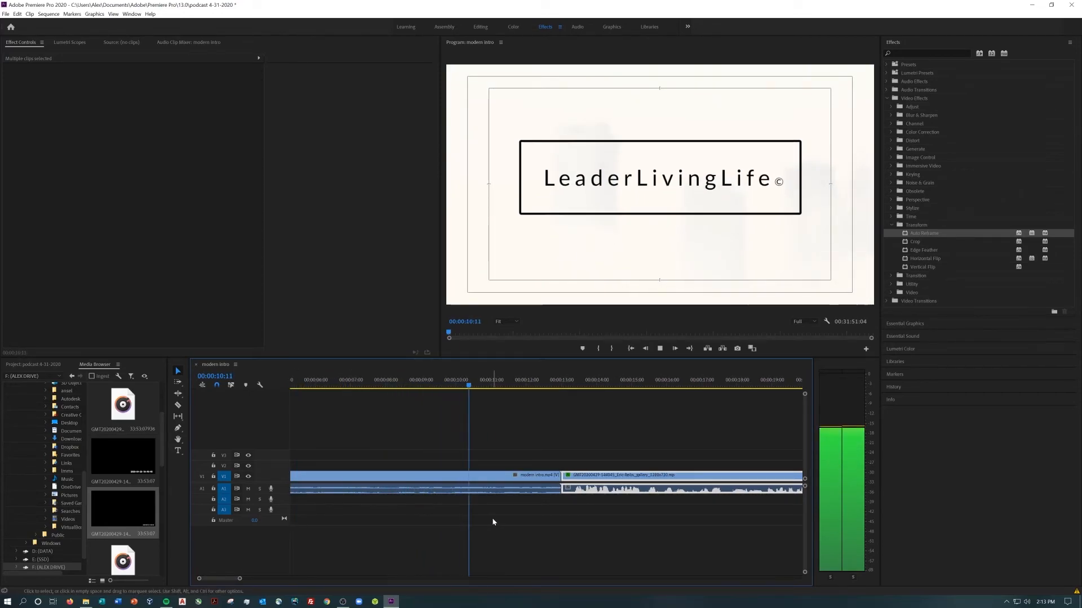
key("space")
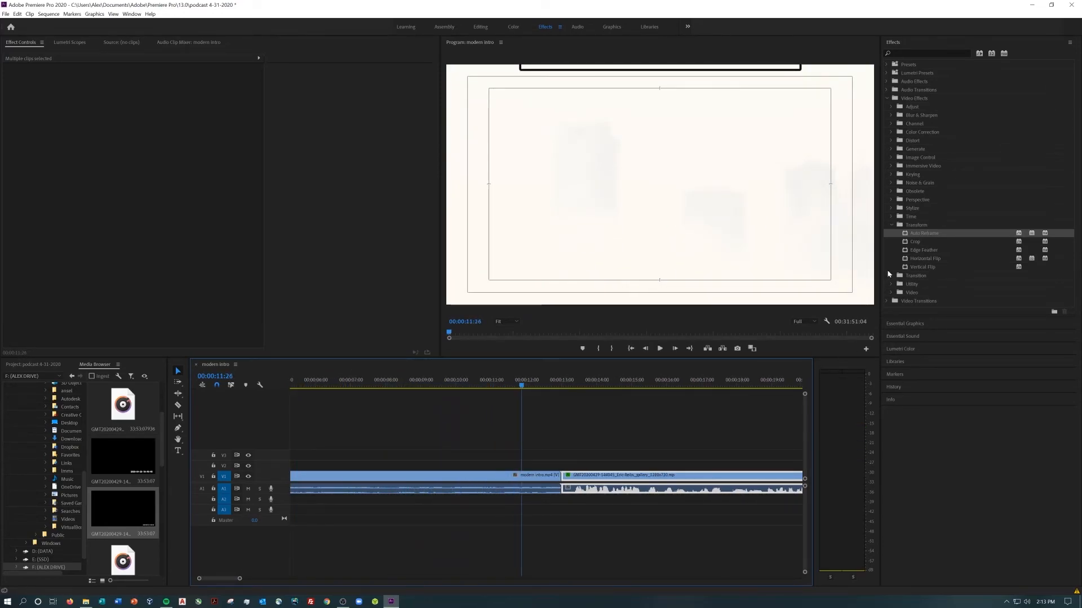
left_click(890, 225)
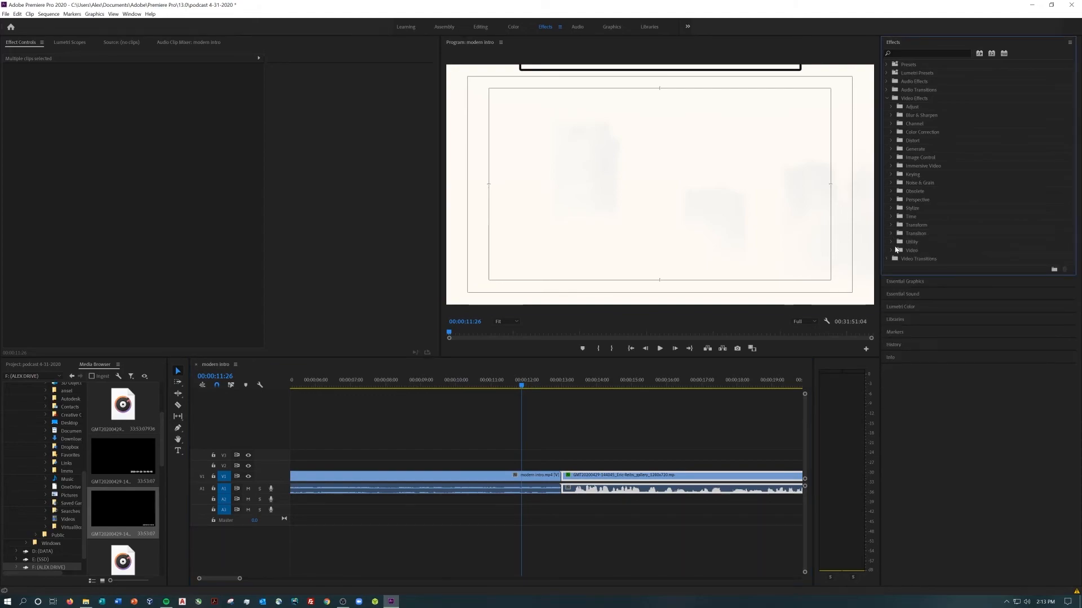
left_click(887, 259)
left_click(889, 275)
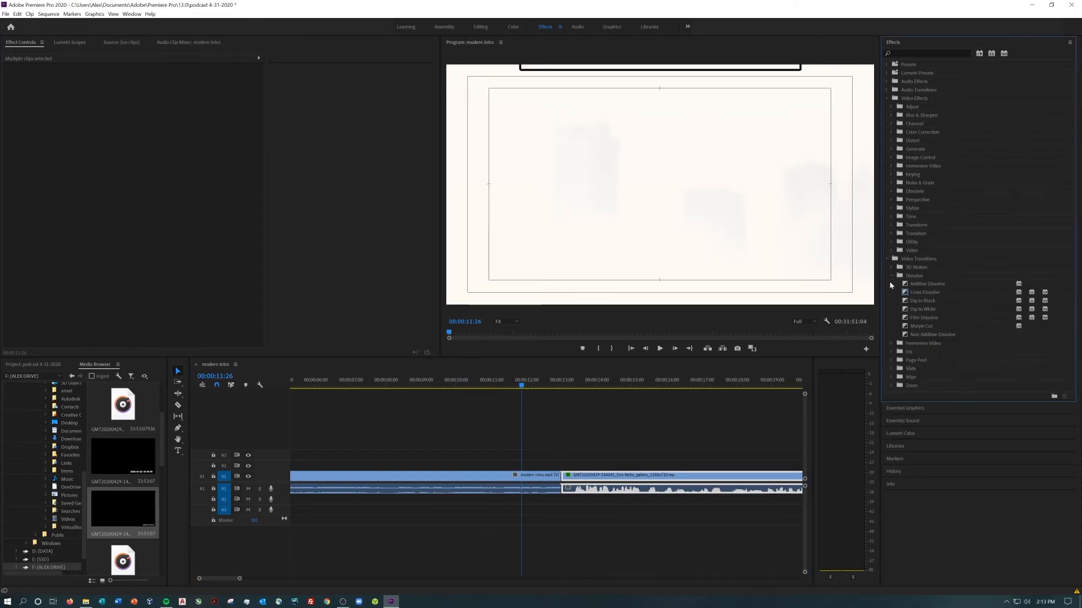
left_click_drag(578, 481, 559, 480)
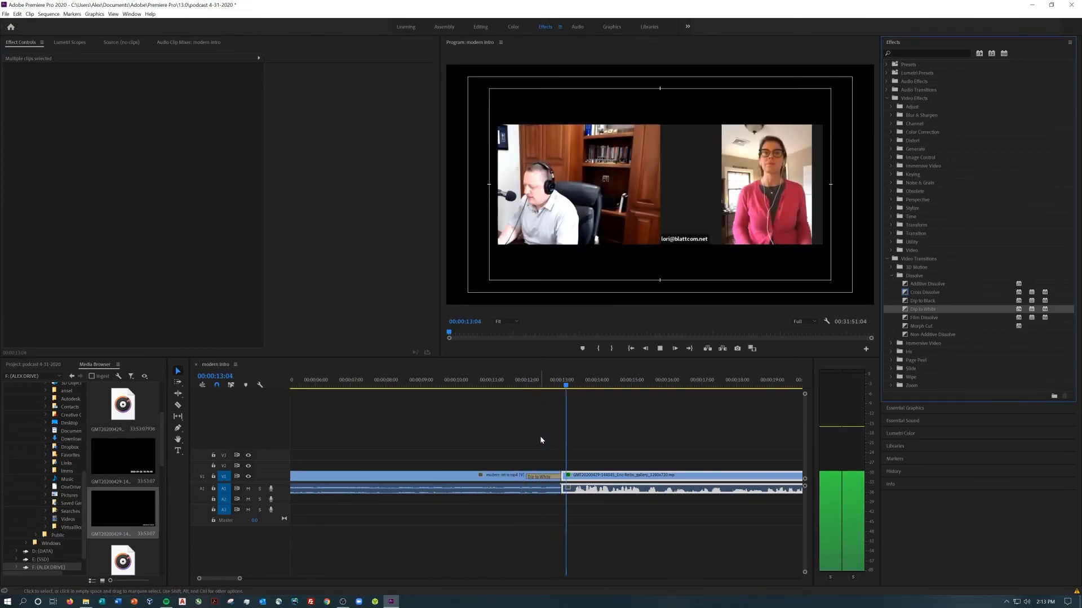
Lengthen the Dip to White transition by extending its start earlier into the modern intro
left_click(537, 480)
left_click_drag(514, 478, 512, 477)
left_click(607, 531)
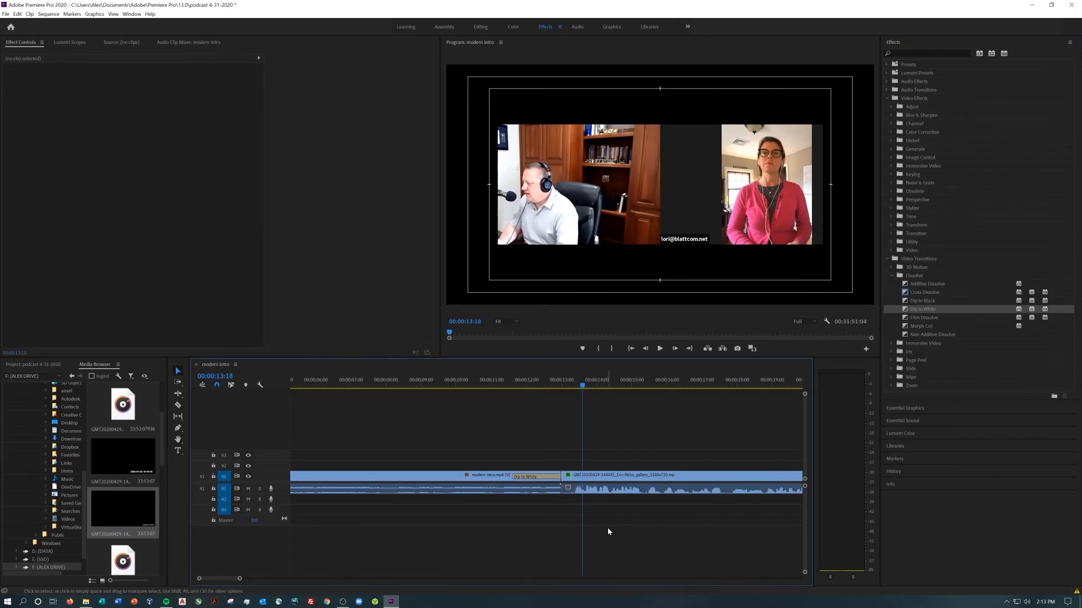
Add a Constant Power crossfade to the end of the intro audio, extend it to about 2 seconds, and play the transition
left_click(889, 275)
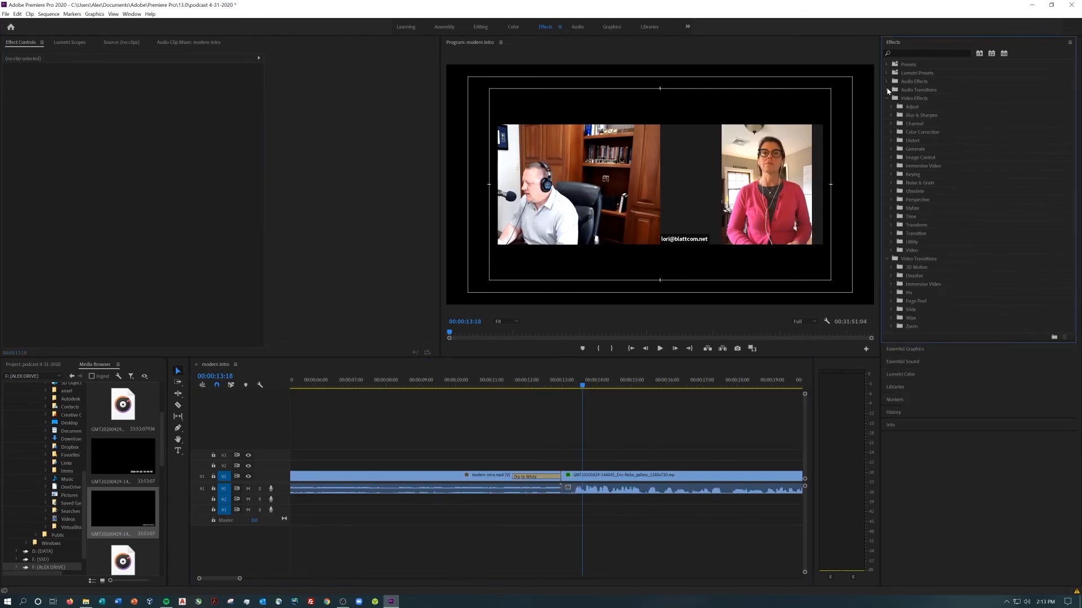
left_click(887, 90)
left_click(892, 98)
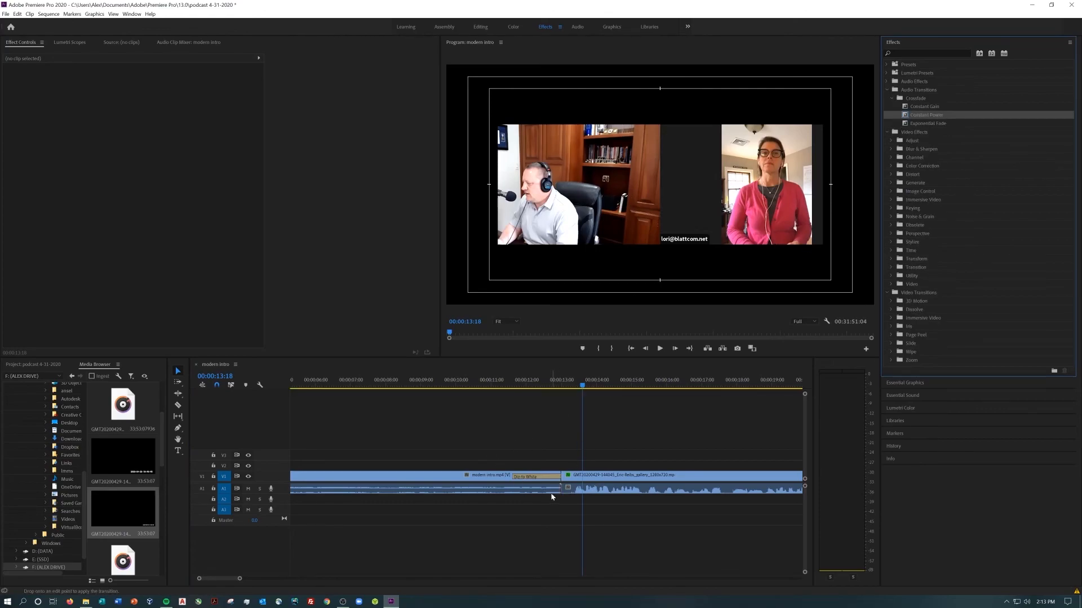
left_click_drag(529, 489, 486, 490)
left_click(468, 388)
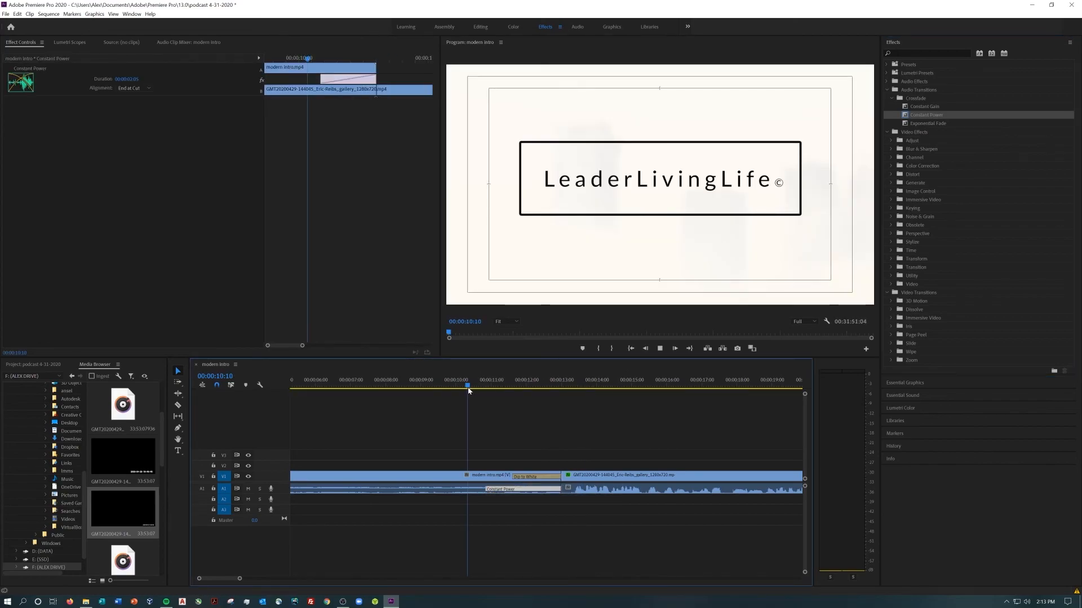
key("space")
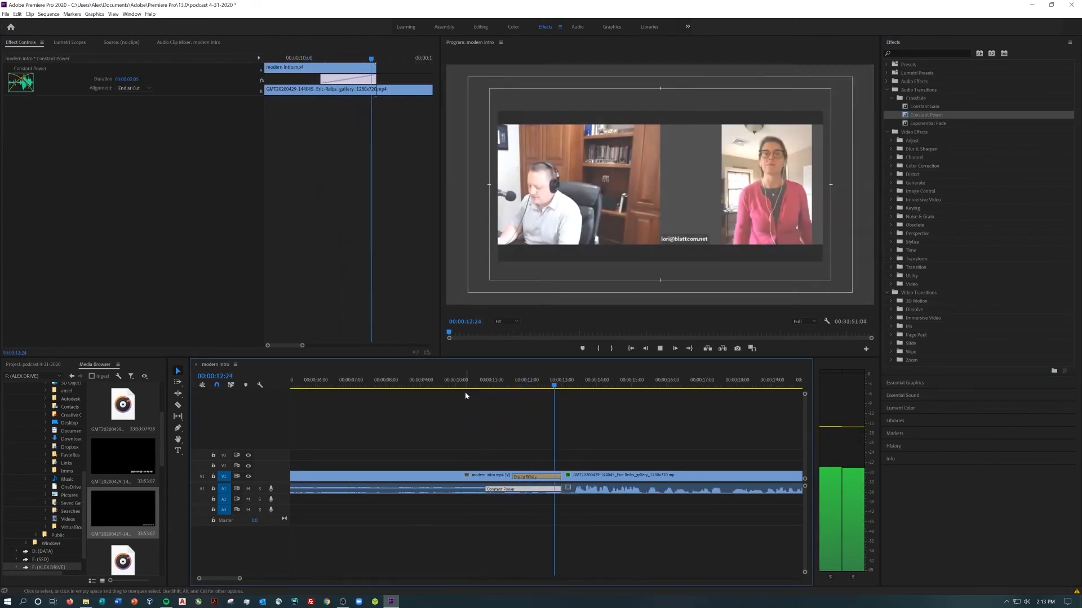